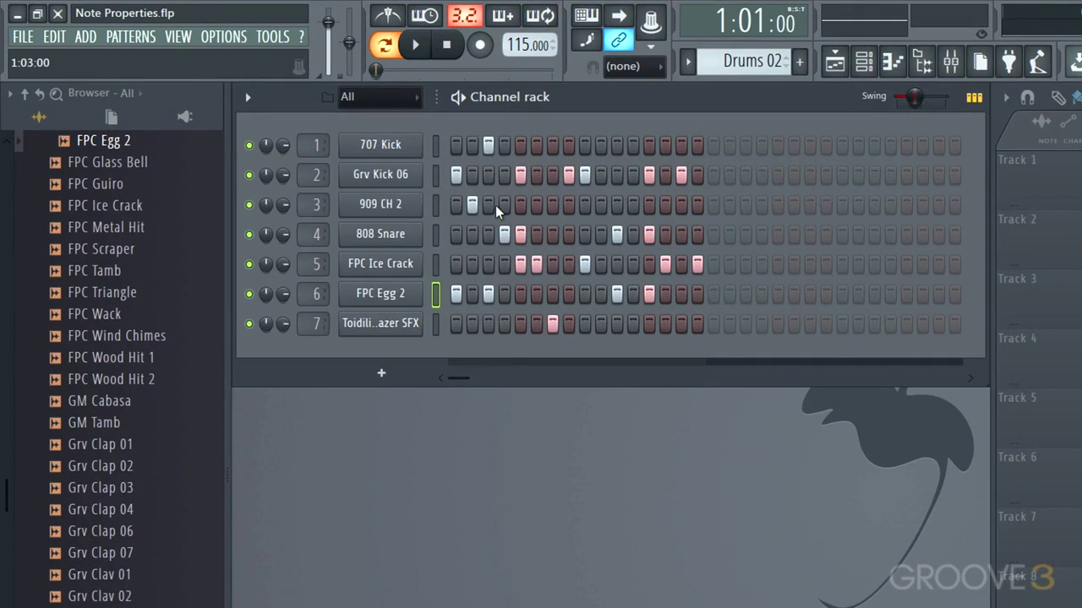
Step: Play the drum pattern, then solo Grv Kick 06 and play the pattern with only the kick
{"action": "key", "text": "space"}
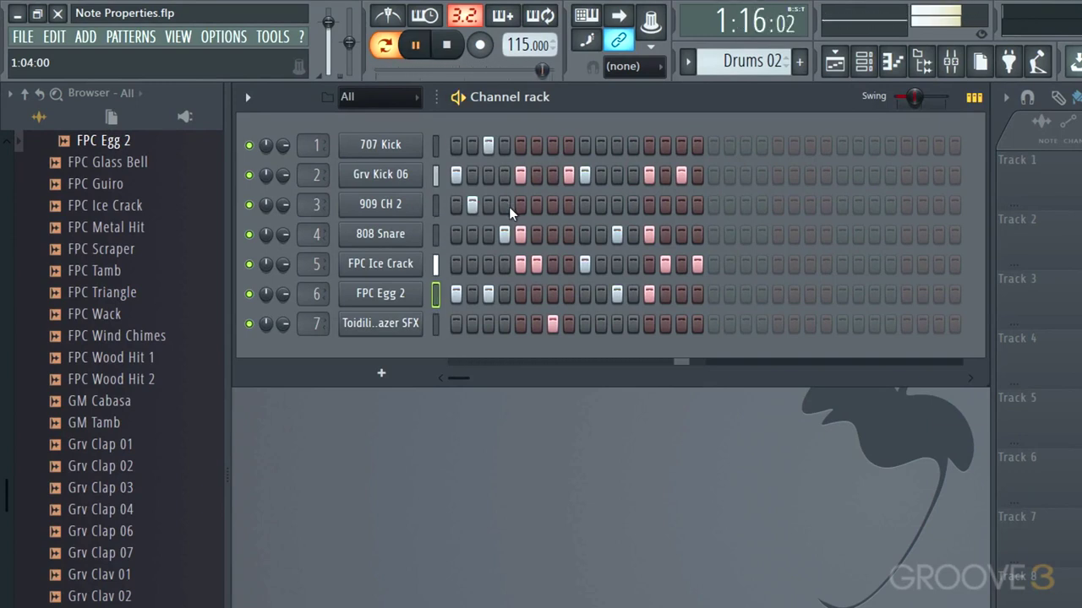
{"action": "key", "text": "space"}
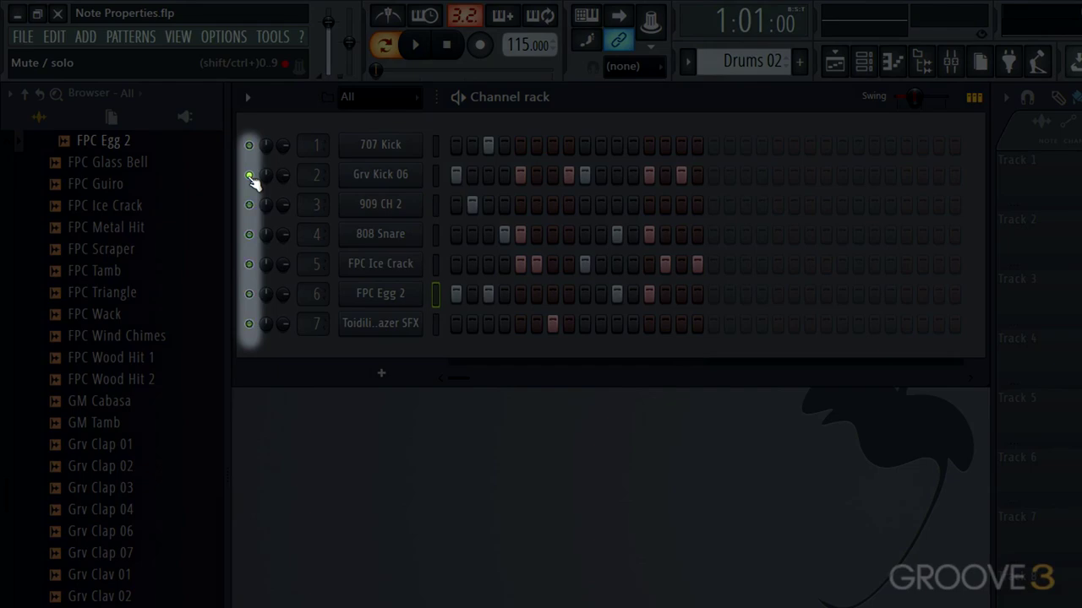
{"action": "right_click", "coordinate": [250, 175]}
{"action": "key", "text": "space"}
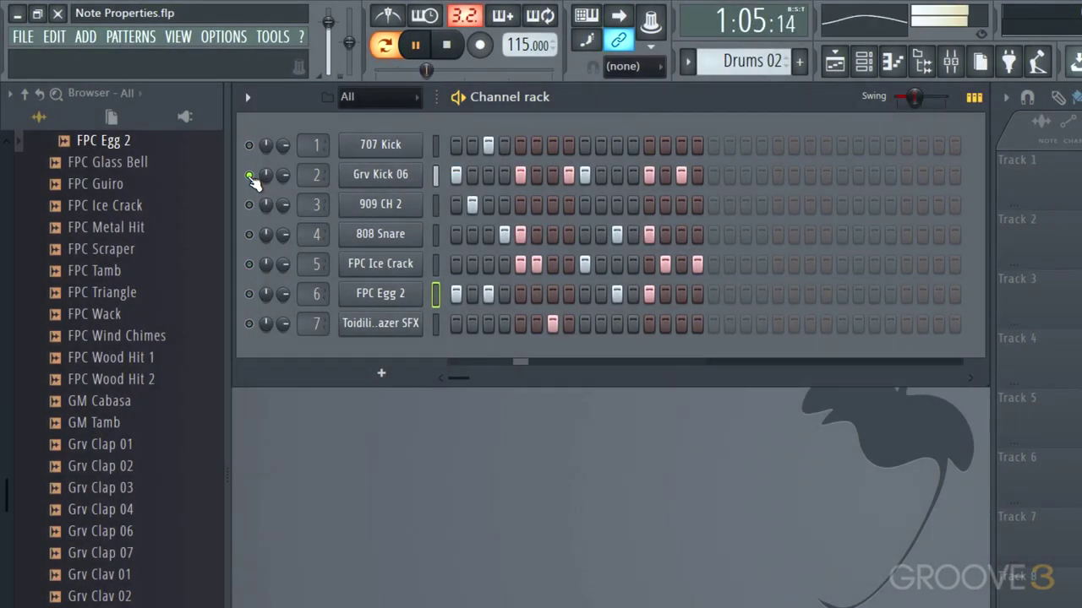
{"action": "key", "text": "space"}
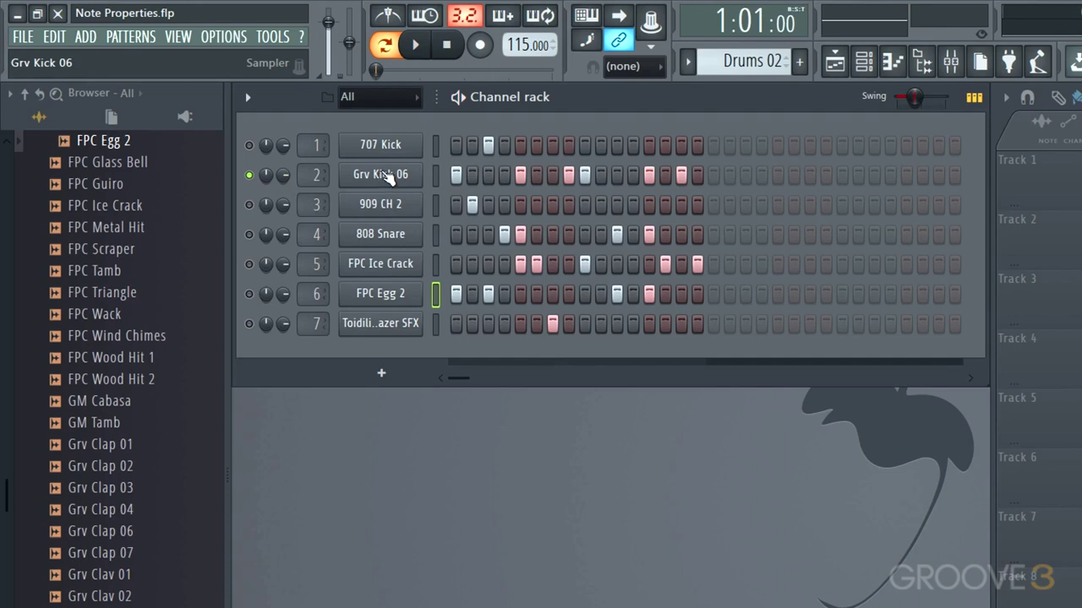
{"action": "left_click", "coordinate": [387, 176]}
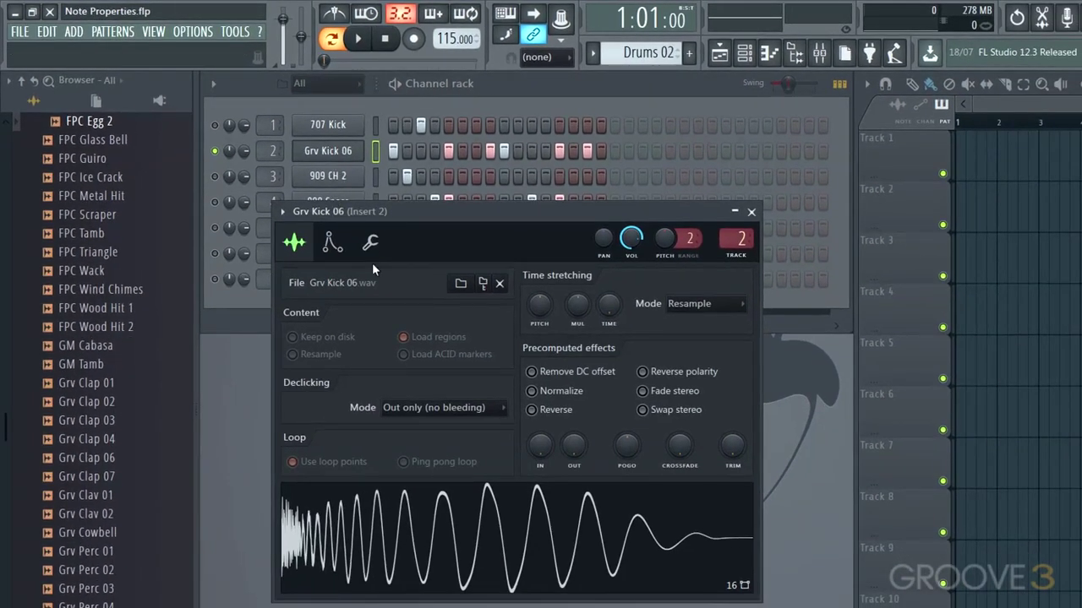
{"action": "left_click", "coordinate": [332, 242]}
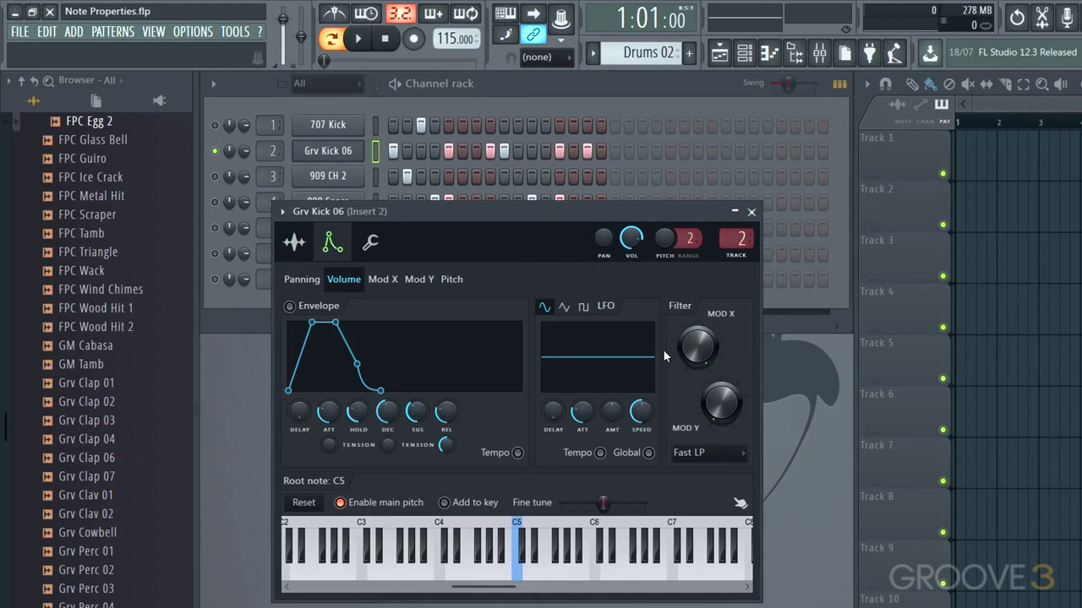
{"action": "key", "text": "space"}
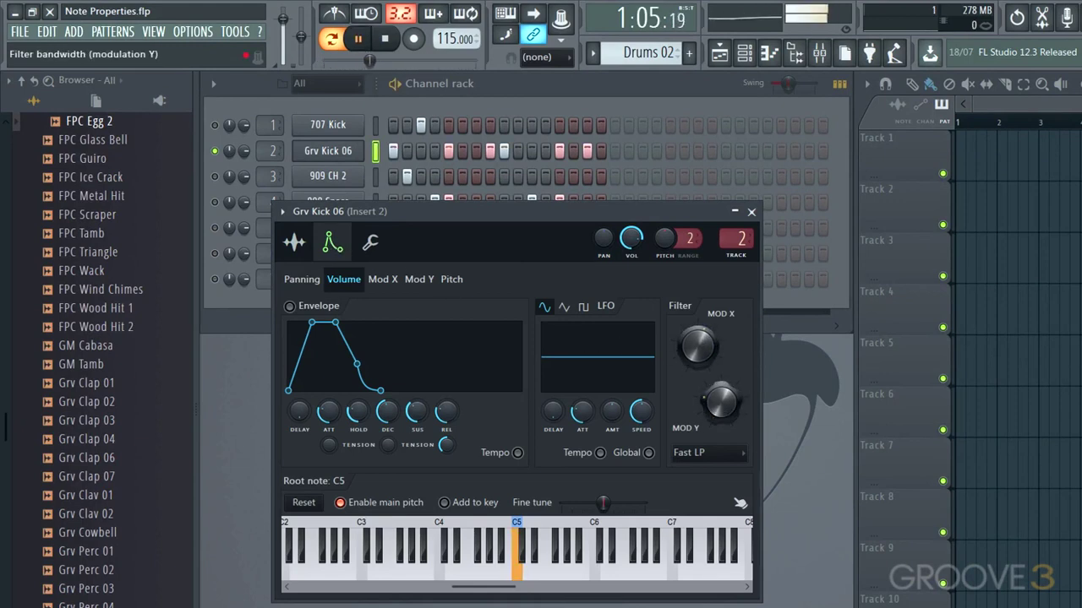
{"action": "key", "text": "space"}
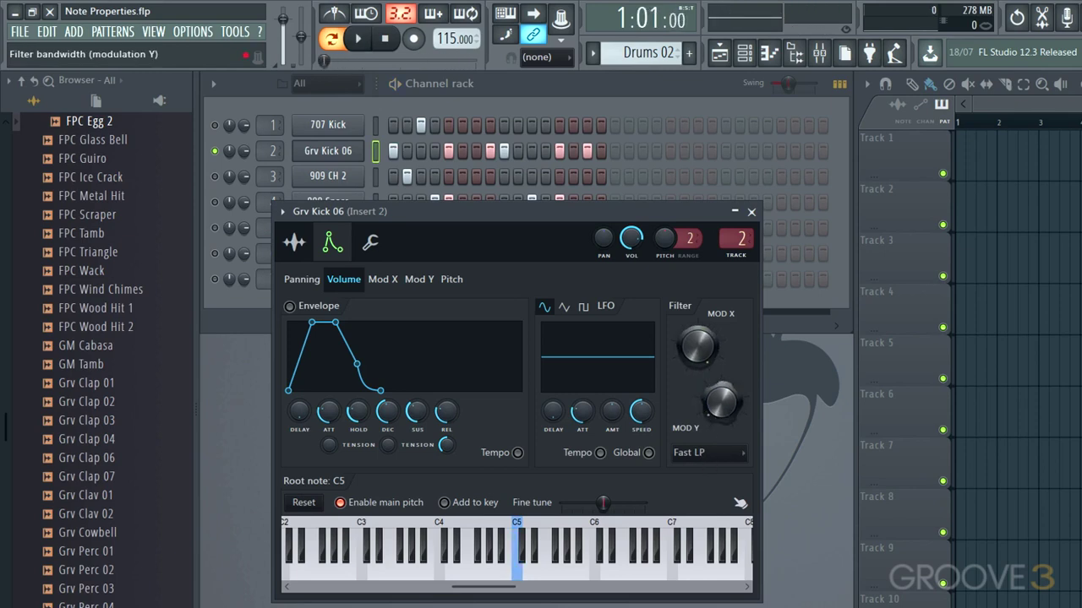
{"action": "left_click", "coordinate": [752, 212]}
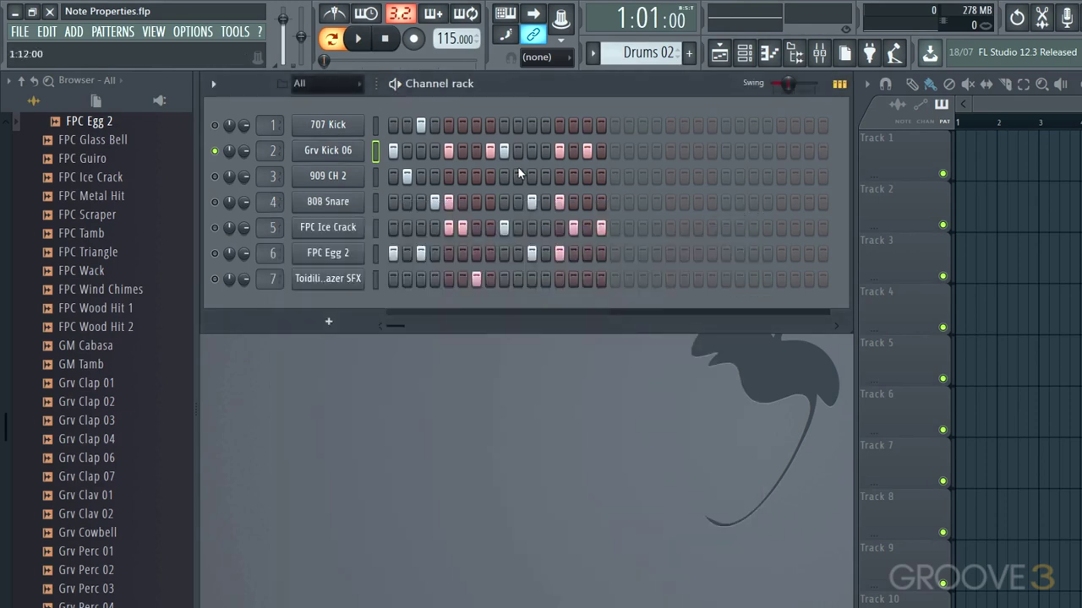
Step: Open Grv Kick 06 in the piano roll as a floating window scrolled up to its C5 kick notes
{"action": "right_click", "coordinate": [336, 151]}
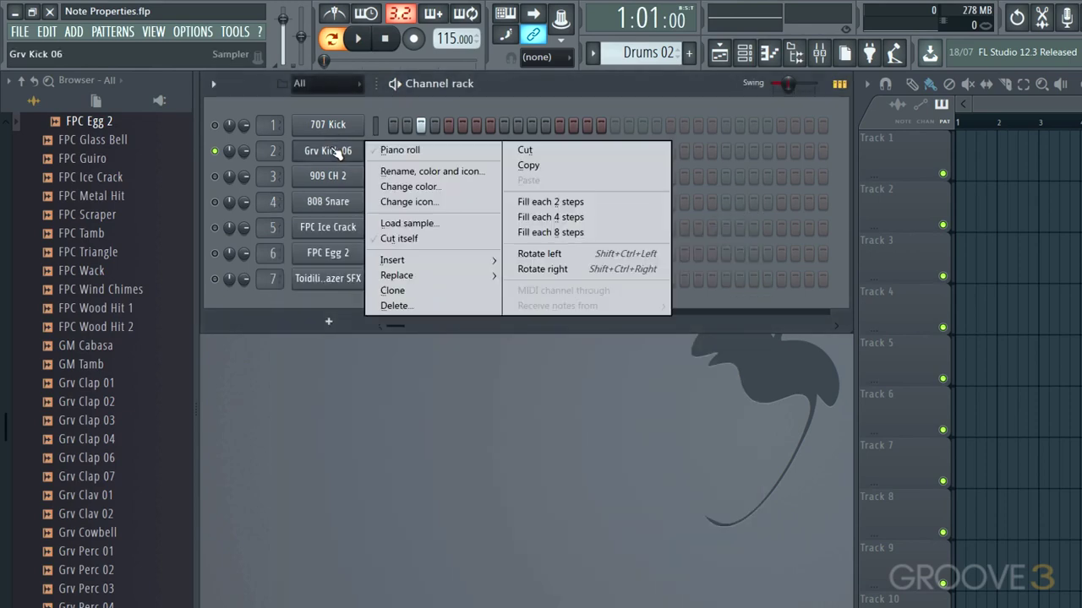
{"action": "left_click", "coordinate": [392, 156]}
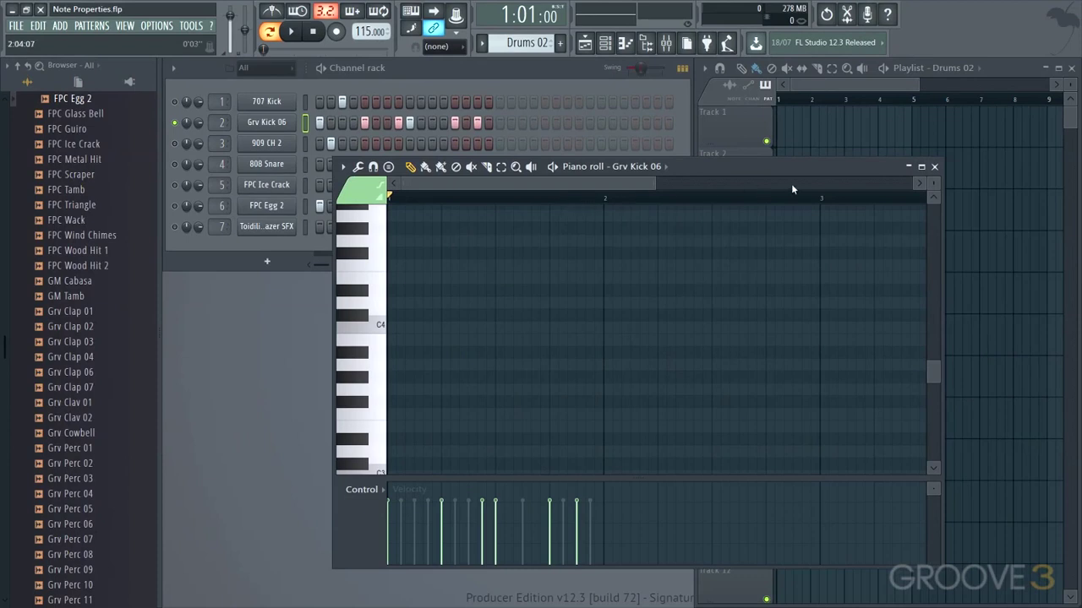
{"action": "left_click", "coordinate": [928, 168]}
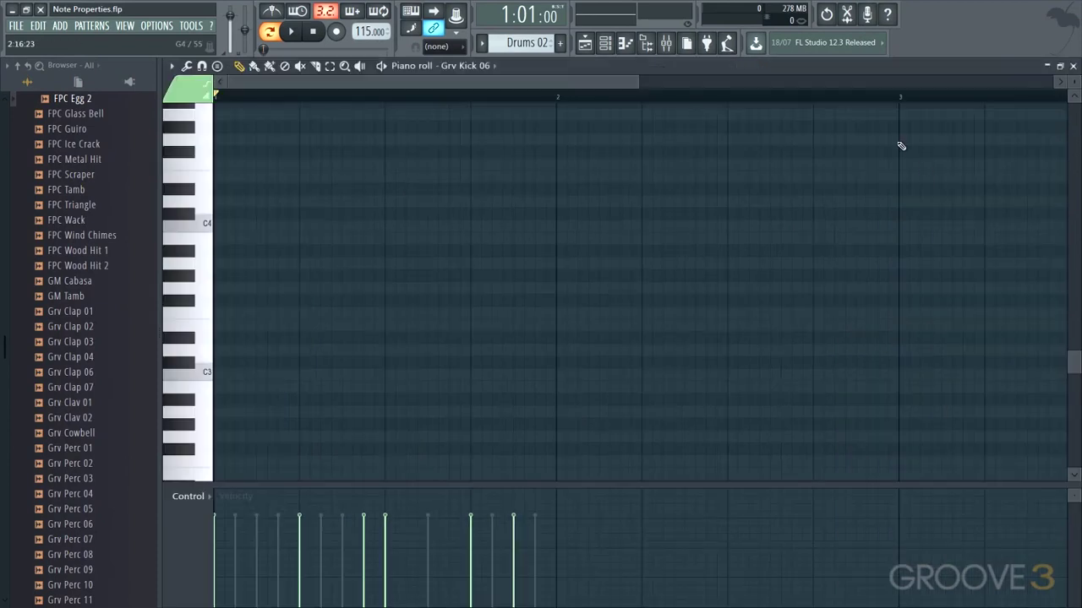
{"action": "left_click", "coordinate": [1058, 66]}
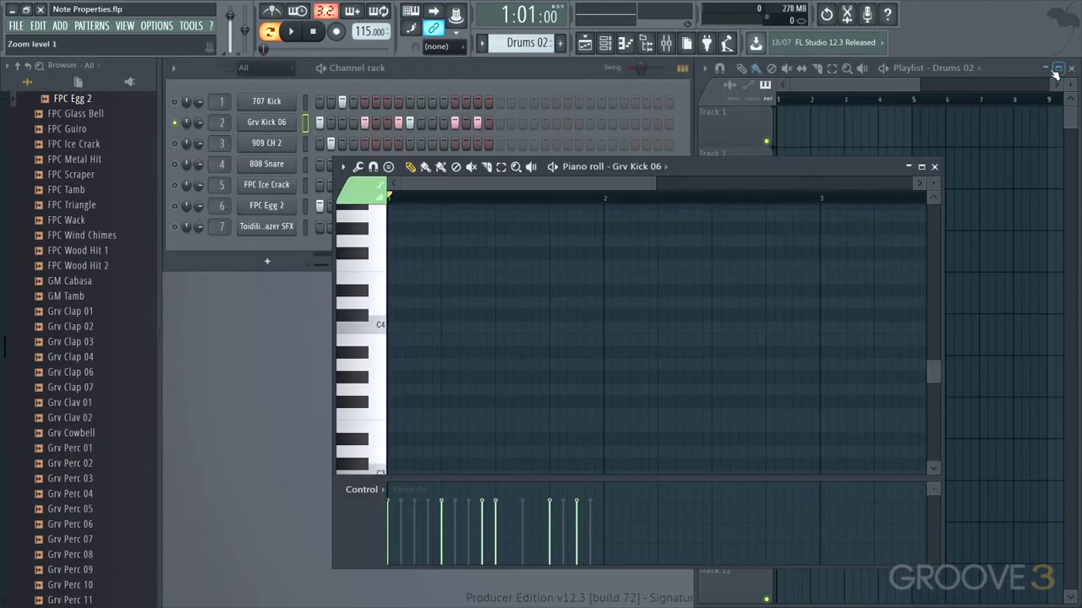
{"action": "left_click_drag", "start_coordinate": [802, 165], "coordinate": [815, 159]}
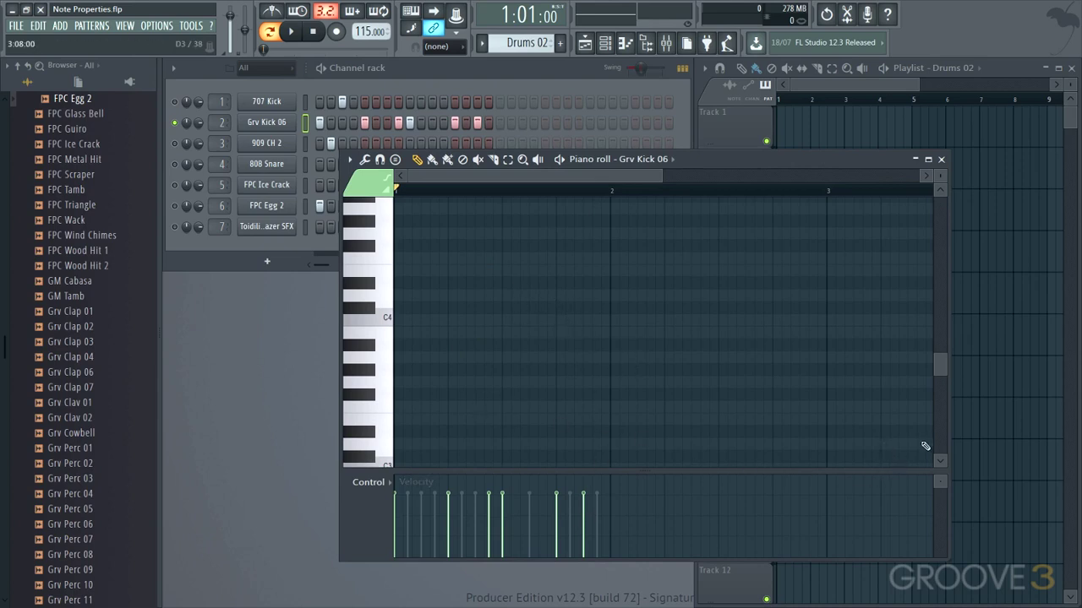
{"action": "scroll", "coordinate": [681, 378], "scroll_direction": "up", "scroll_amount": 6}
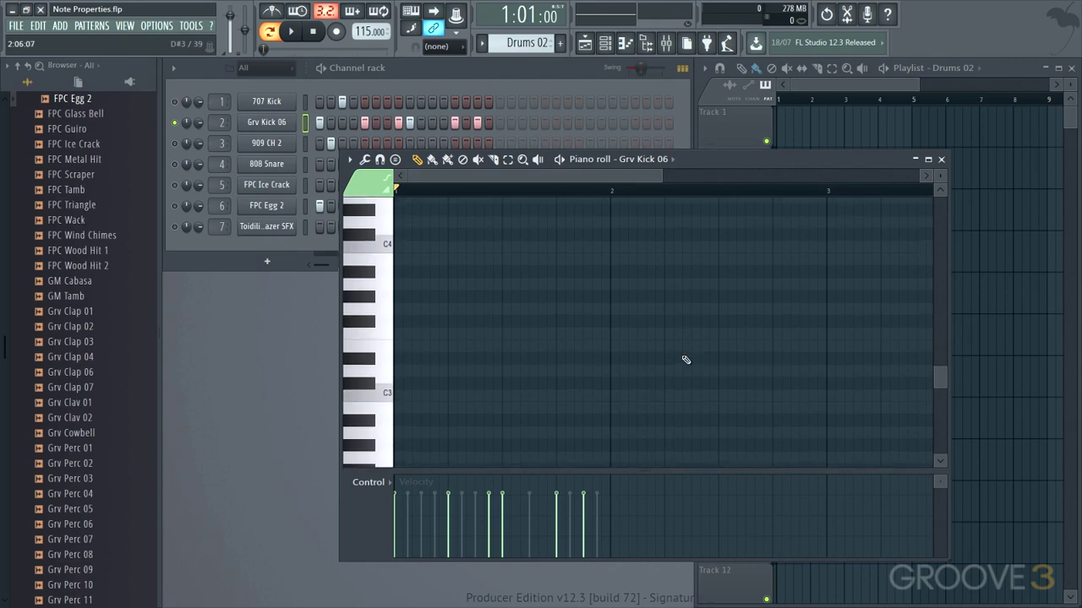
{"action": "scroll", "coordinate": [712, 373], "scroll_direction": "up", "scroll_amount": 2}
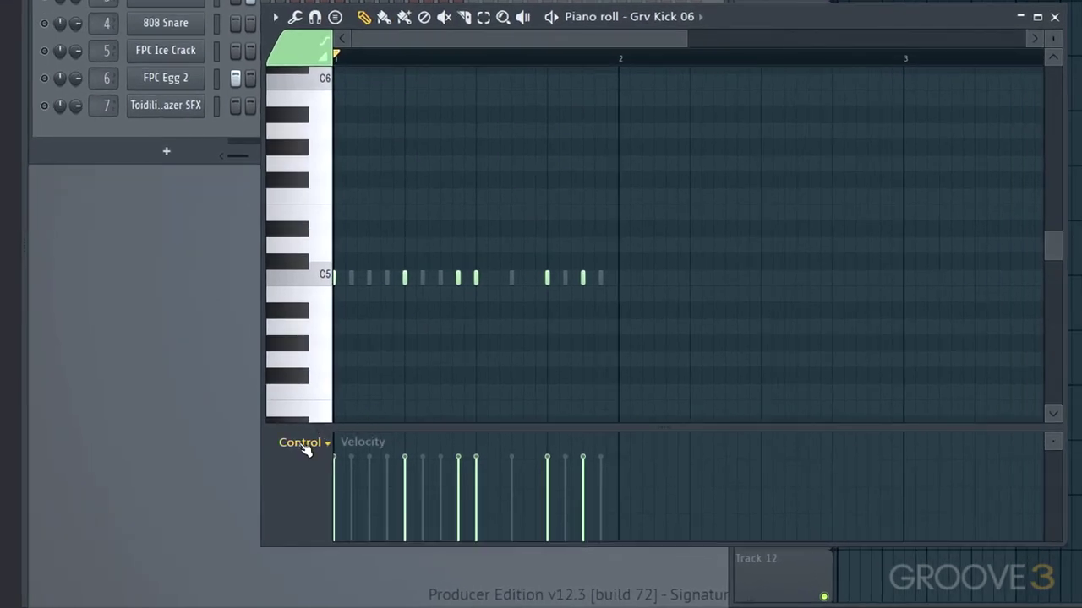
Step: Set the Control lane to Note filter cutoff frequency, lower the first-bar kick notes' cutoff, and audition
{"action": "left_click", "coordinate": [323, 443]}
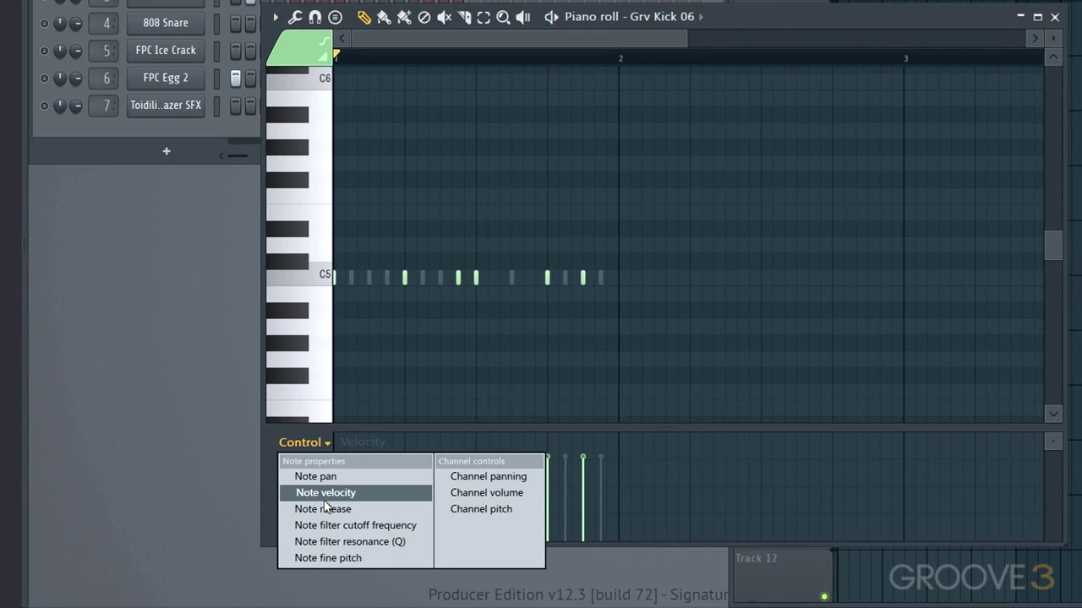
{"action": "left_click", "coordinate": [328, 524]}
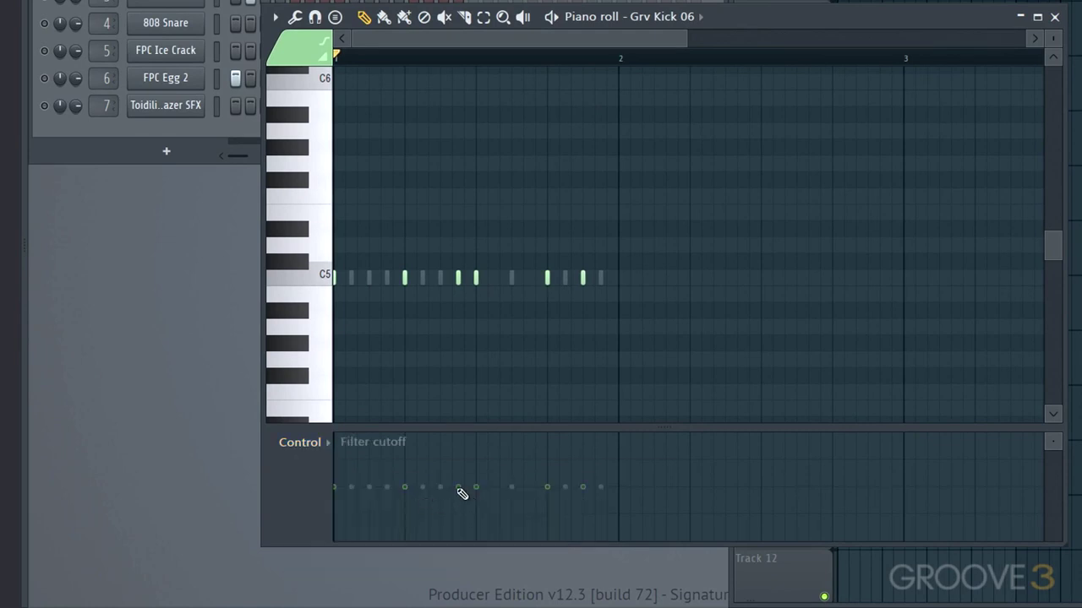
{"action": "left_click_drag", "start_coordinate": [463, 500], "coordinate": [465, 513]}
{"action": "key", "text": "space"}
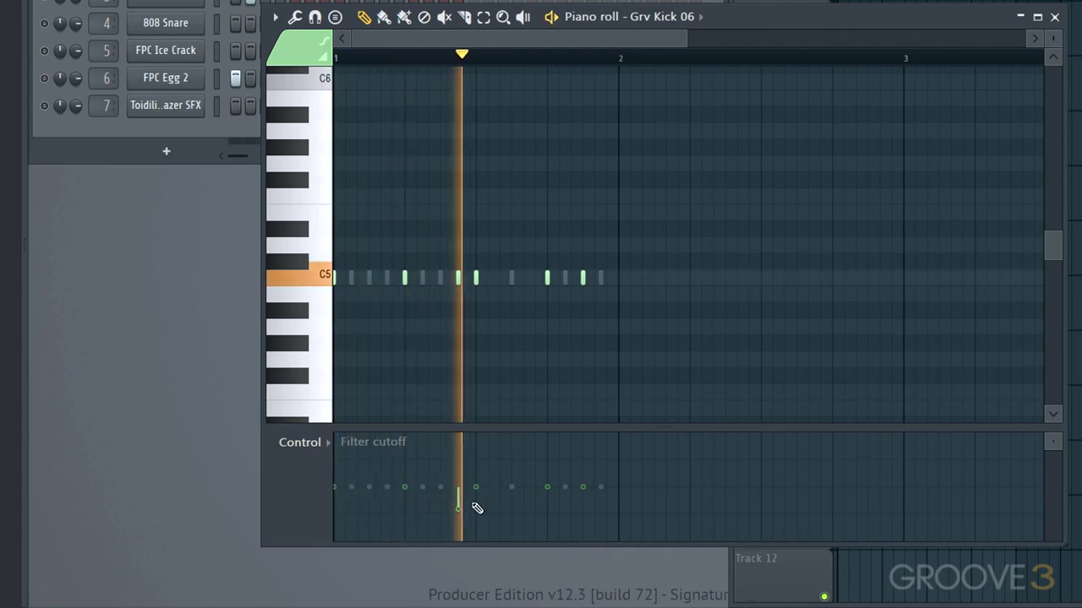
{"action": "key", "text": "space"}
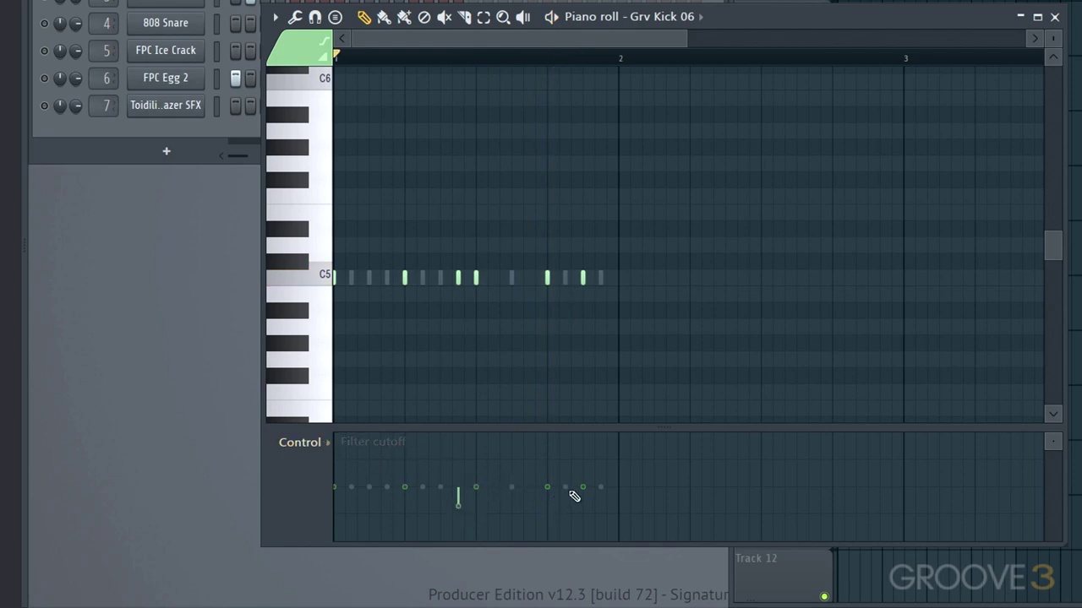
{"action": "key", "text": "space"}
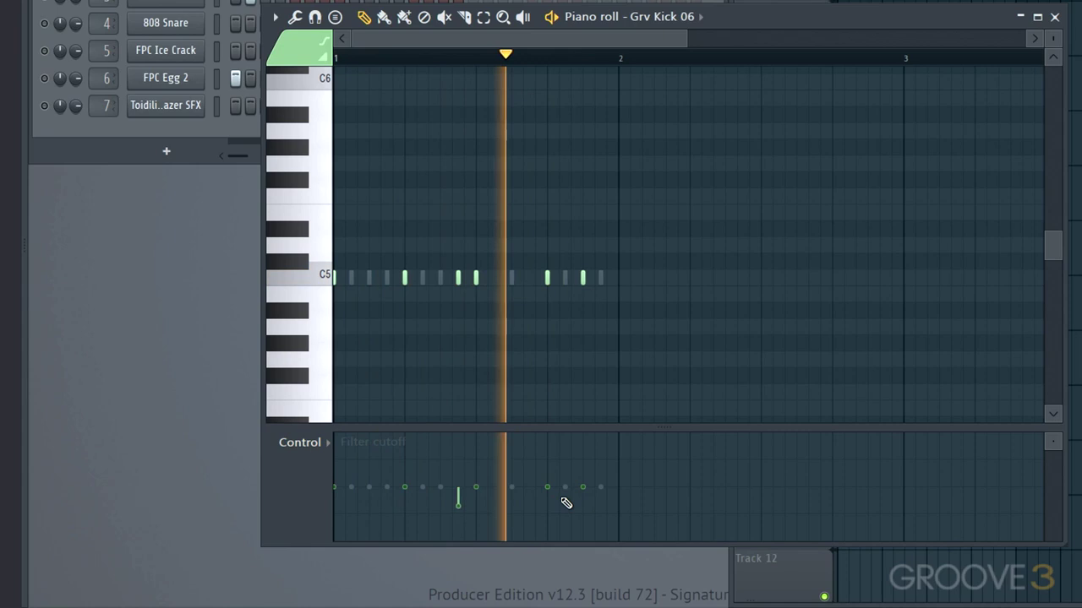
{"action": "key", "text": "space"}
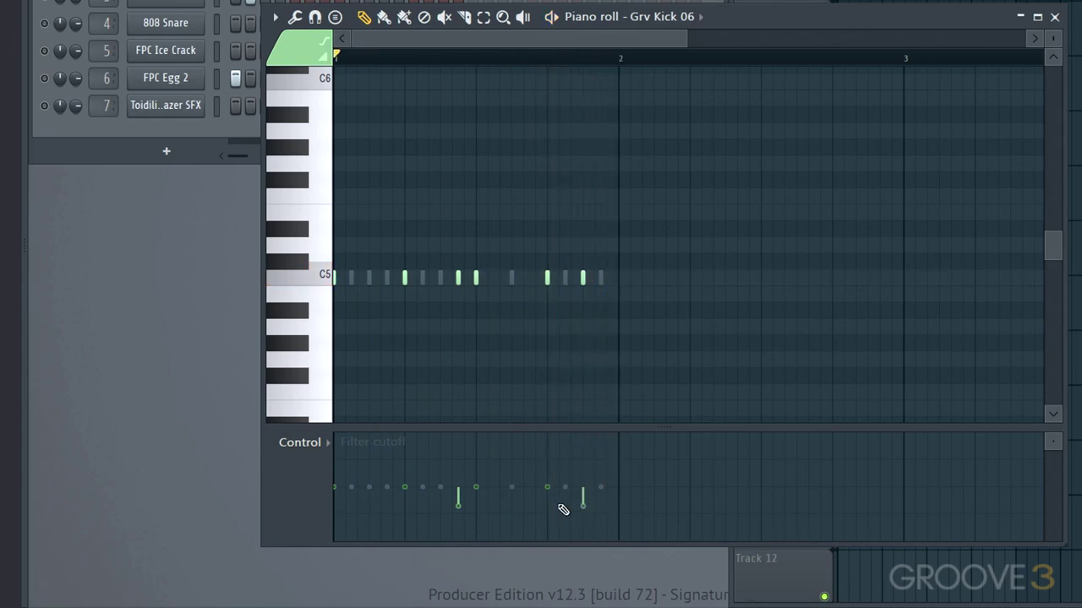
Step: Set the lane to Note filter resonance (Q) and raise resonance on two kick notes, auditioning playback
{"action": "left_click", "coordinate": [302, 442]}
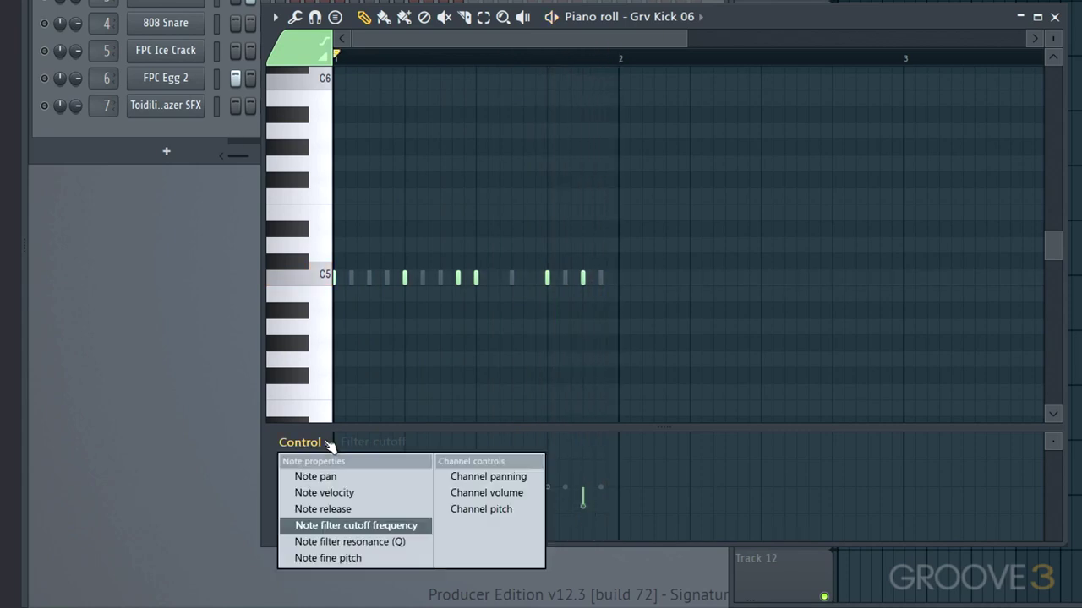
{"action": "left_click", "coordinate": [346, 541]}
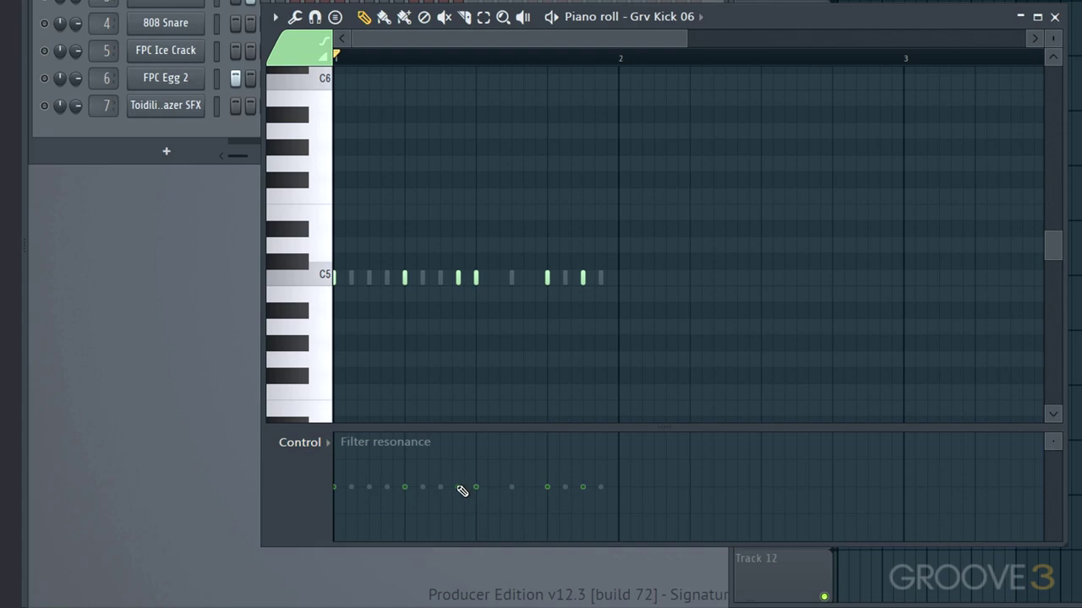
{"action": "left_click_drag", "start_coordinate": [462, 491], "coordinate": [462, 468]}
{"action": "key", "text": "space"}
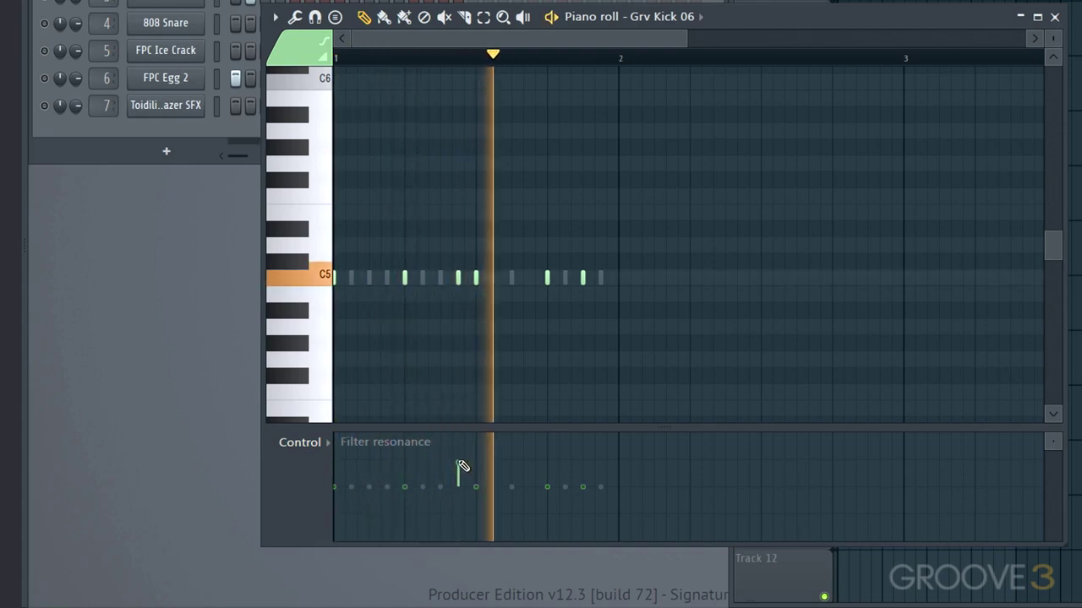
{"action": "key", "text": "space"}
{"action": "left_click_drag", "start_coordinate": [583, 488], "coordinate": [587, 449]}
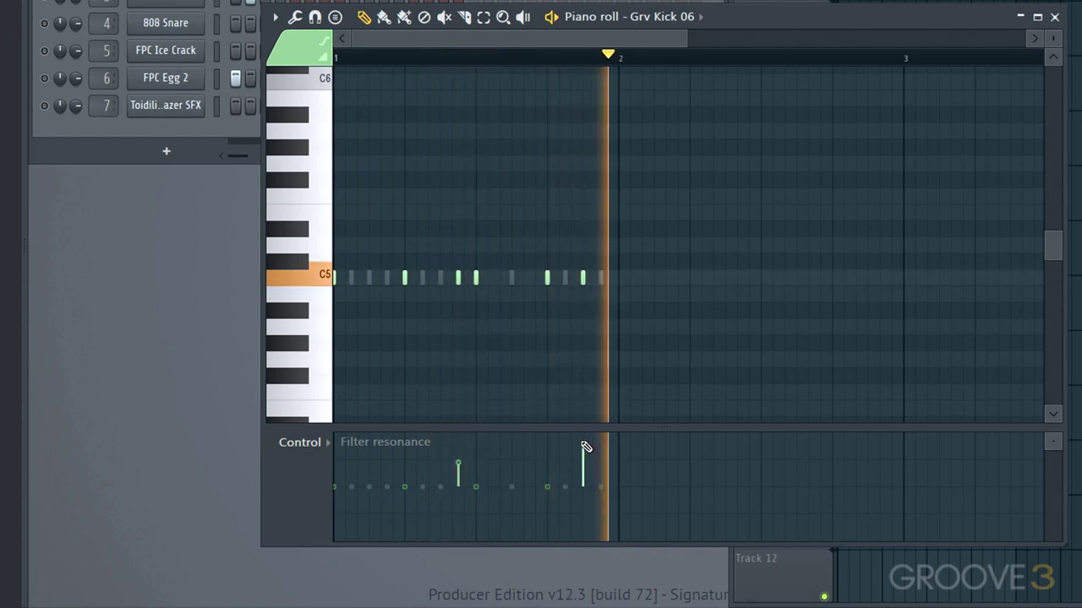
{"action": "key", "text": "space"}
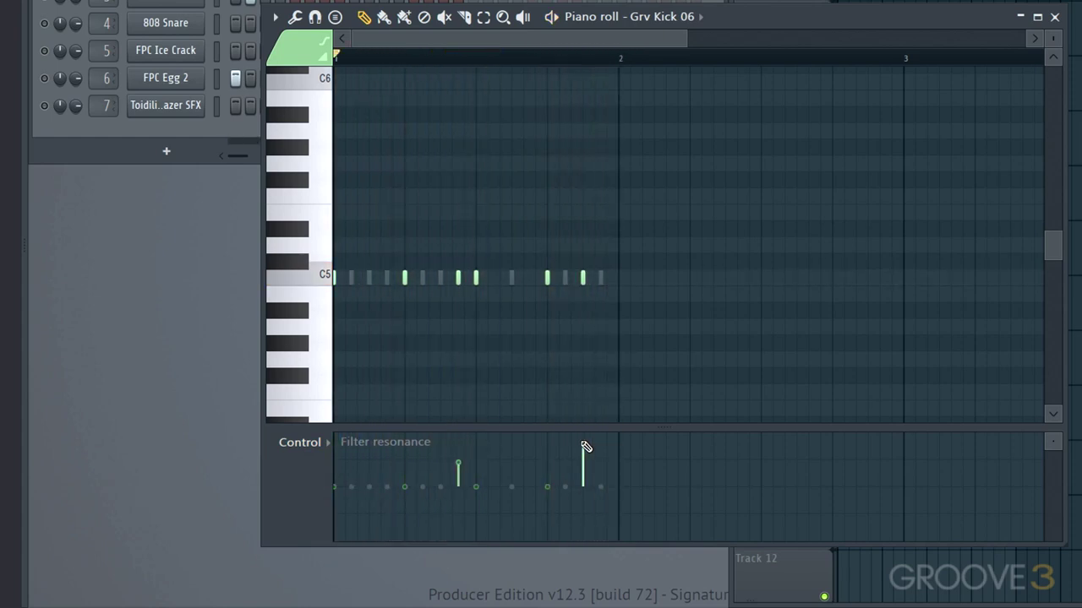
{"action": "left_click", "coordinate": [330, 446]}
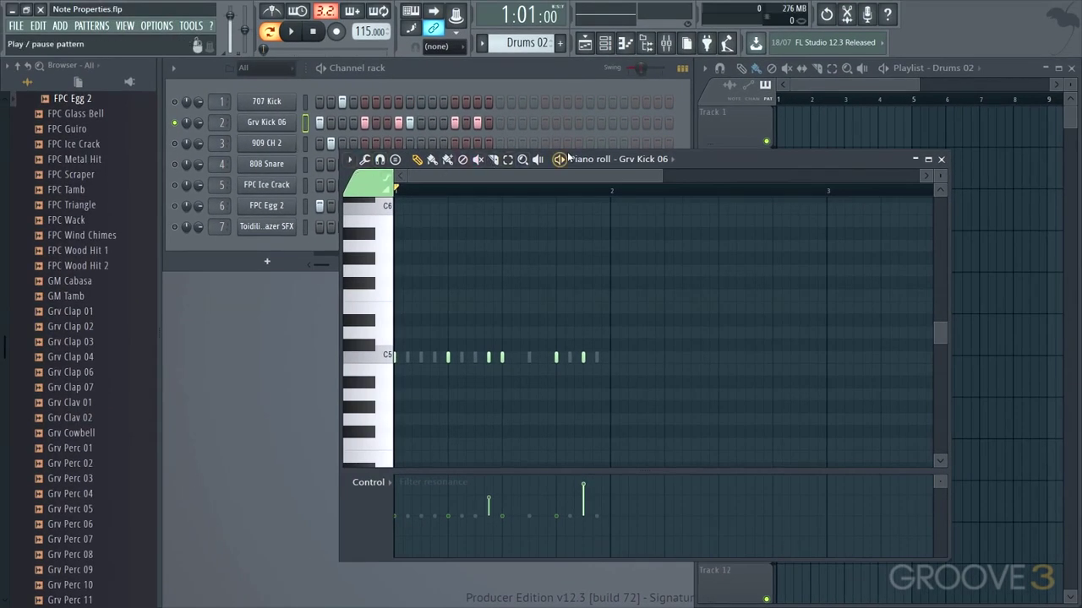
Step: Show 909 CH 2 in the piano roll and solo its channel, then play the pattern
{"action": "left_click", "coordinate": [675, 163]}
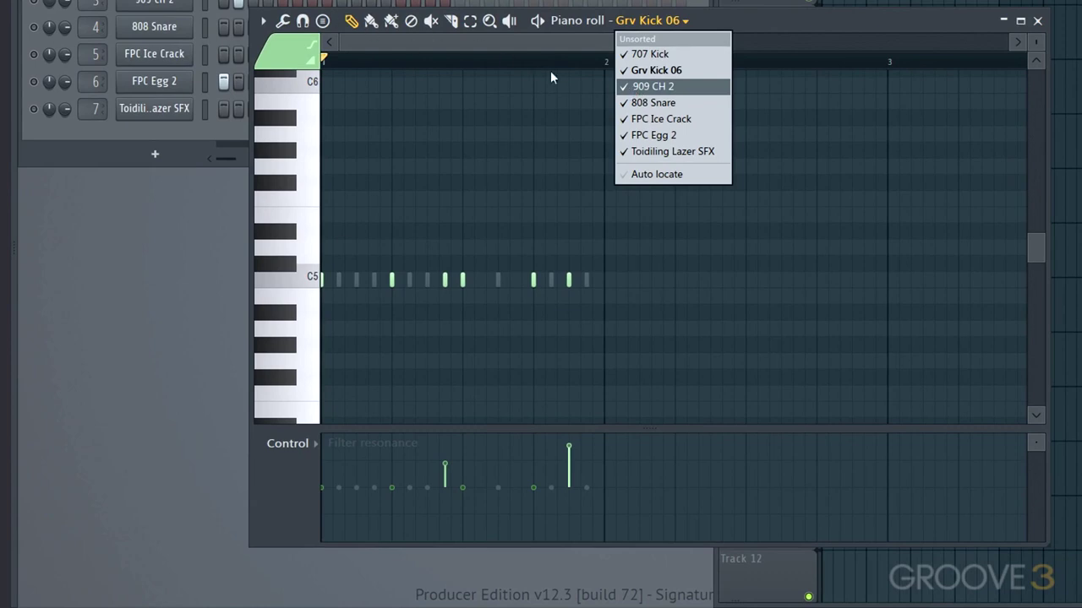
{"action": "left_click", "coordinate": [649, 86]}
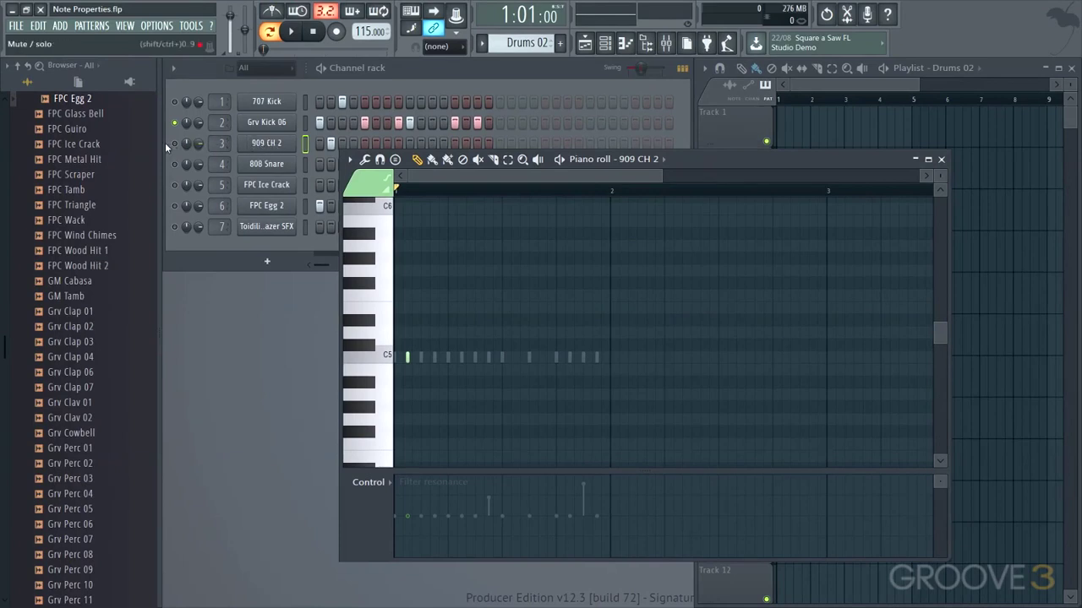
{"action": "left_click", "coordinate": [177, 145]}
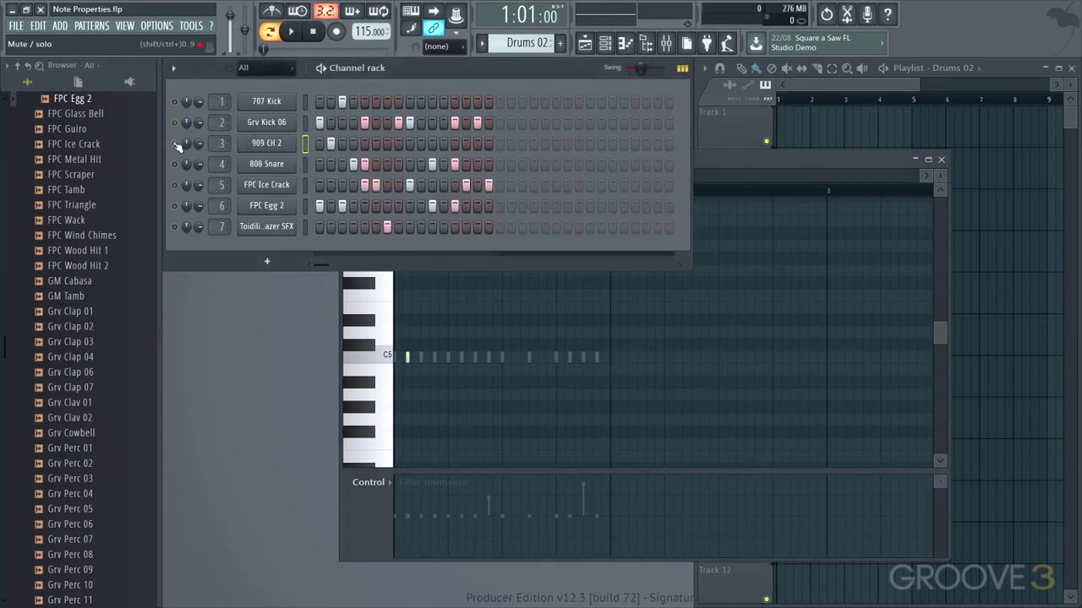
{"action": "key", "text": "space"}
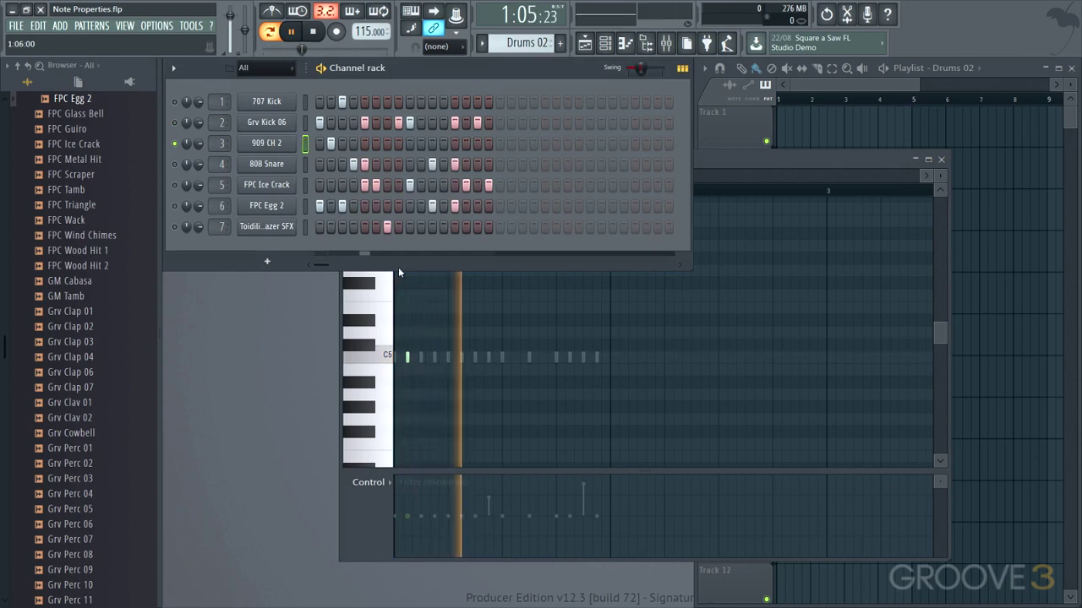
{"action": "key", "text": "space"}
Step: Lower the velocity of the first 909 CH 2 note
{"action": "left_click", "coordinate": [375, 496]}
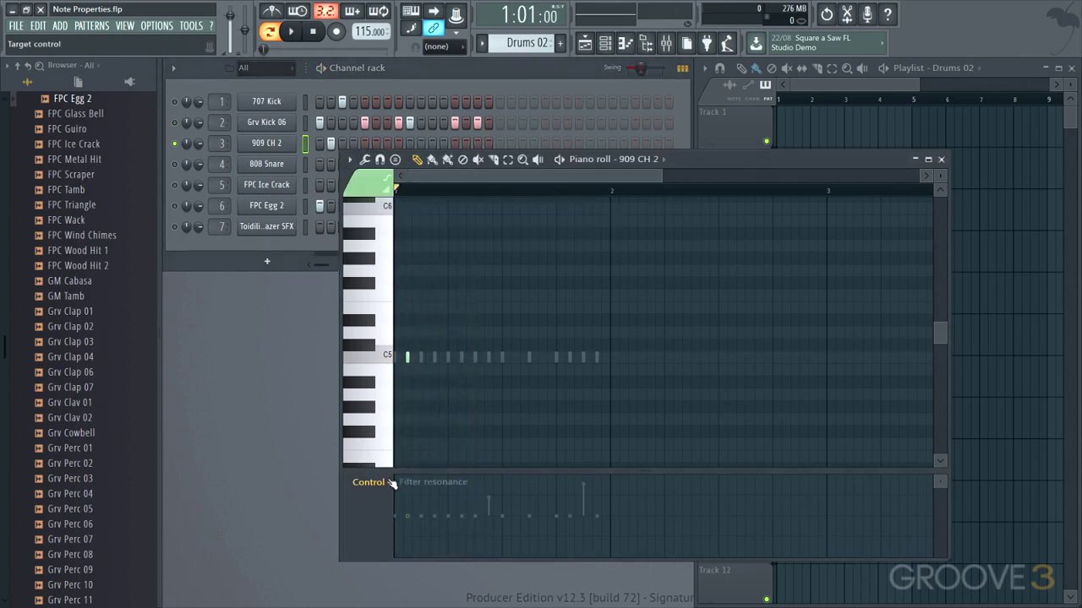
{"action": "left_click", "coordinate": [391, 484]}
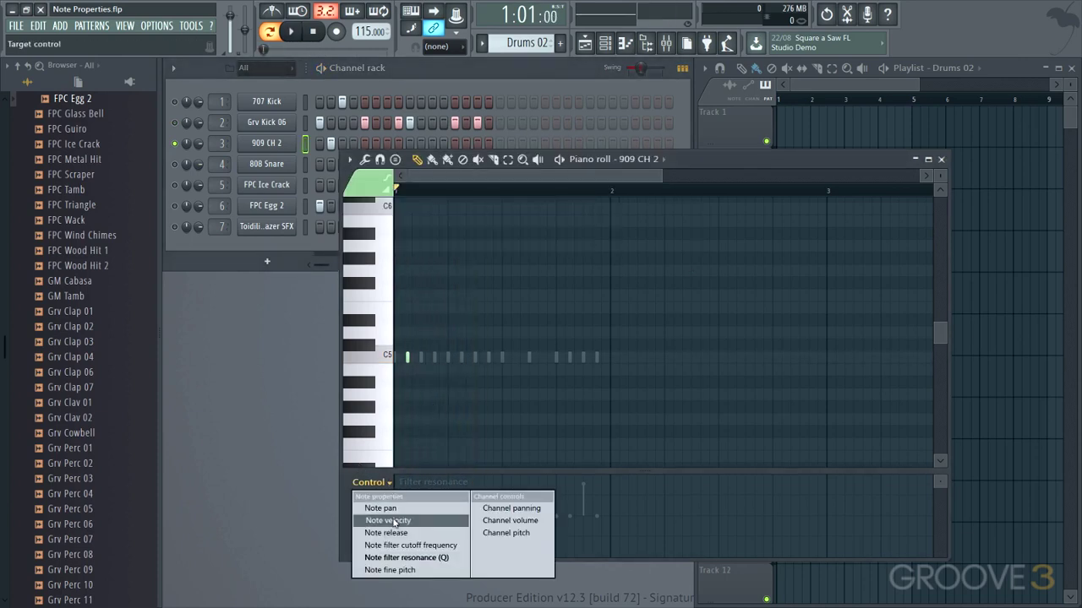
{"action": "left_click", "coordinate": [393, 522]}
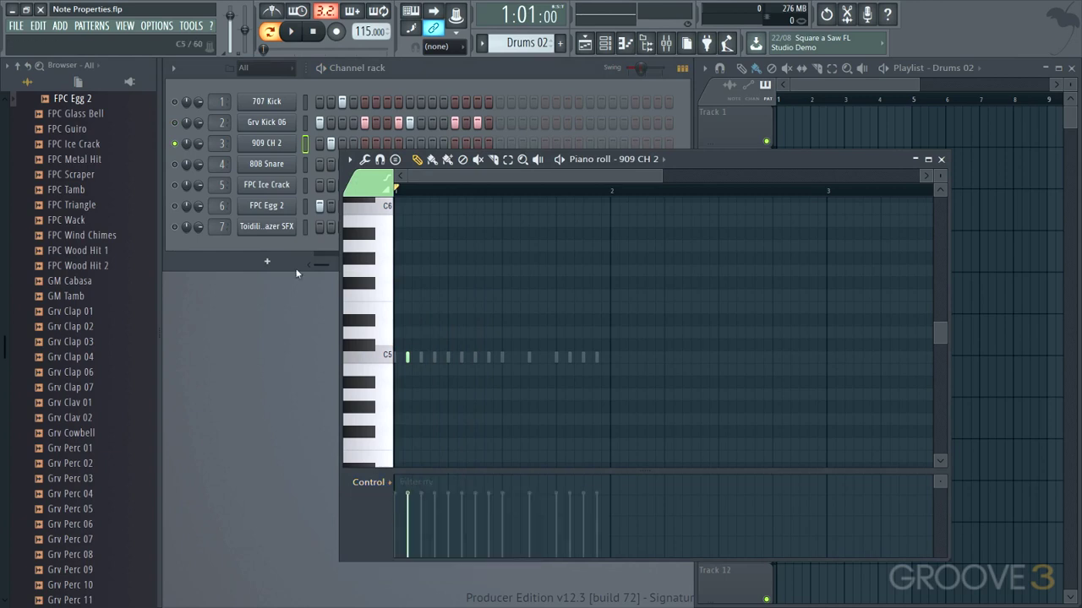
{"action": "left_click", "coordinate": [187, 144]}
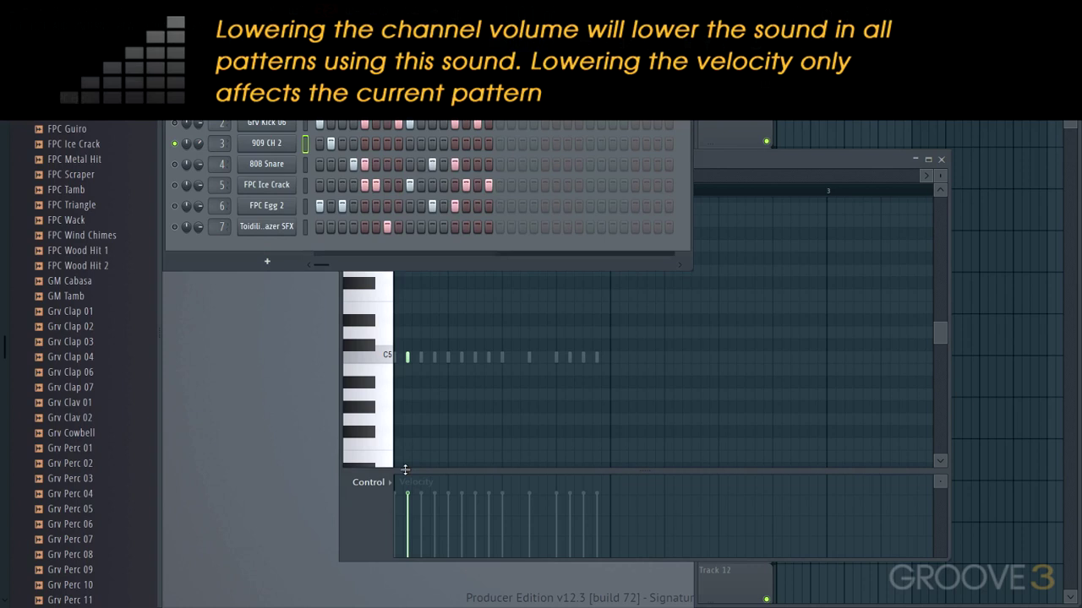
{"action": "left_click_drag", "start_coordinate": [409, 496], "coordinate": [409, 514]}
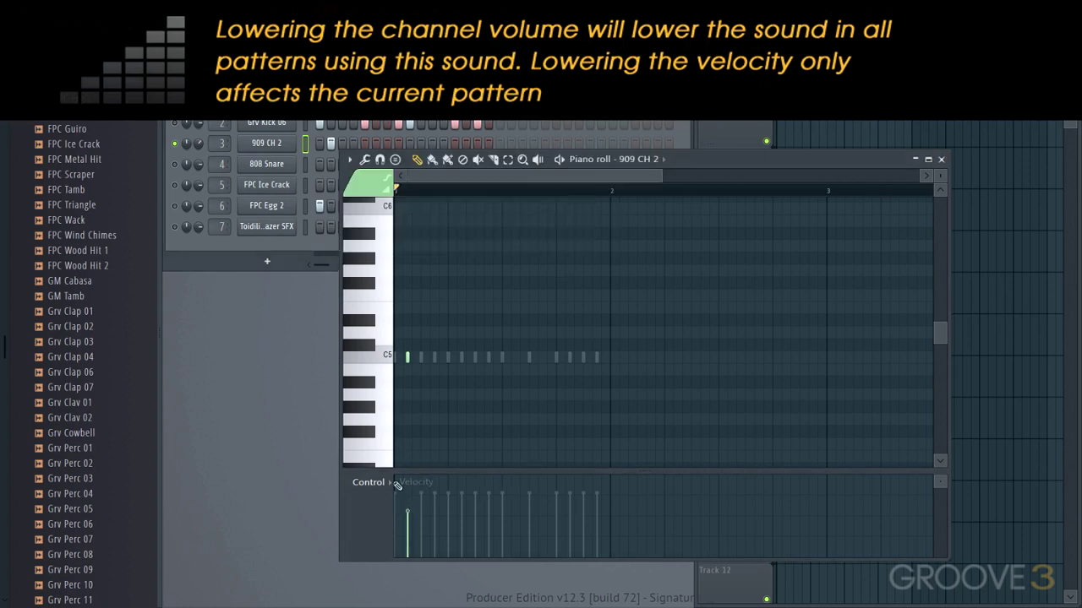
Step: Pull down the first note's filter cutoff and play the pattern to hear it
{"action": "left_click", "coordinate": [389, 484]}
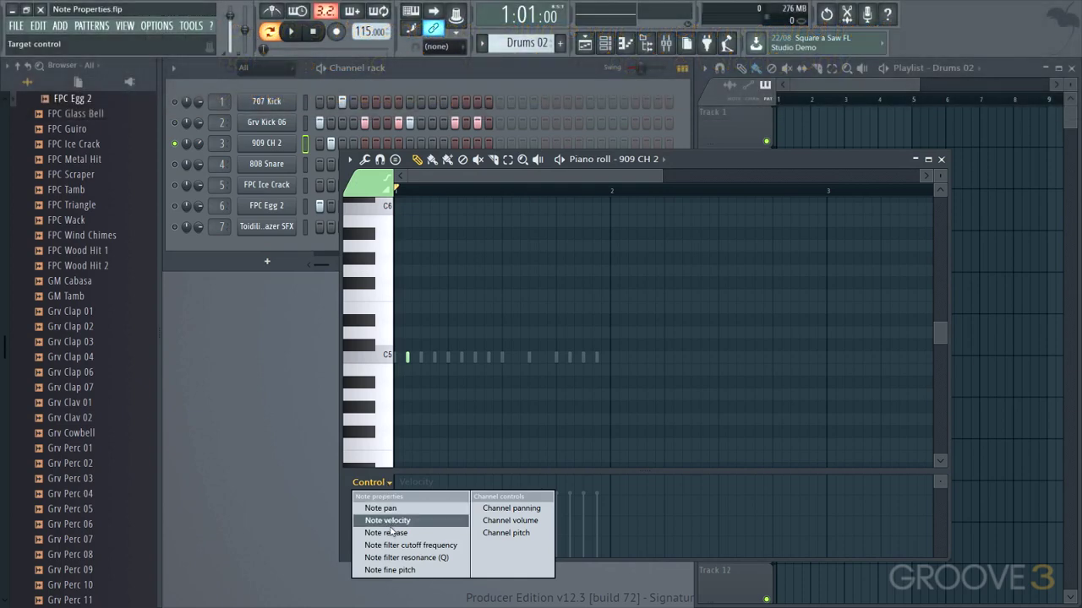
{"action": "left_click", "coordinate": [413, 545]}
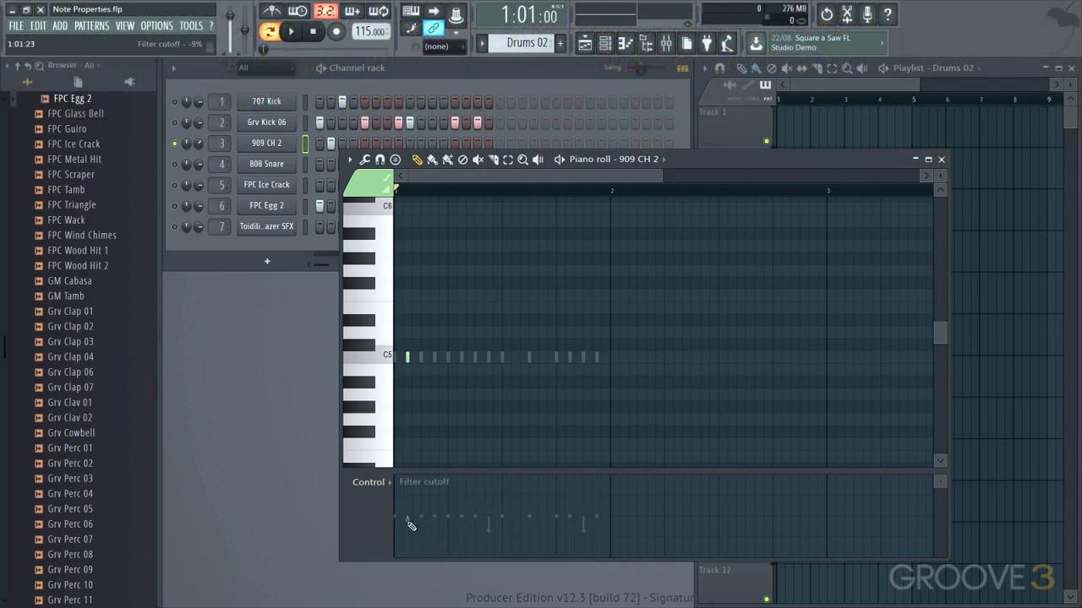
{"action": "left_click_drag", "start_coordinate": [408, 518], "coordinate": [411, 536]}
{"action": "key", "text": "space"}
{"action": "key", "text": "space"}
{"action": "key", "text": "space"}
Step: Drop the first note's fine pitch to -820 cents and play it back
{"action": "left_click", "coordinate": [389, 484]}
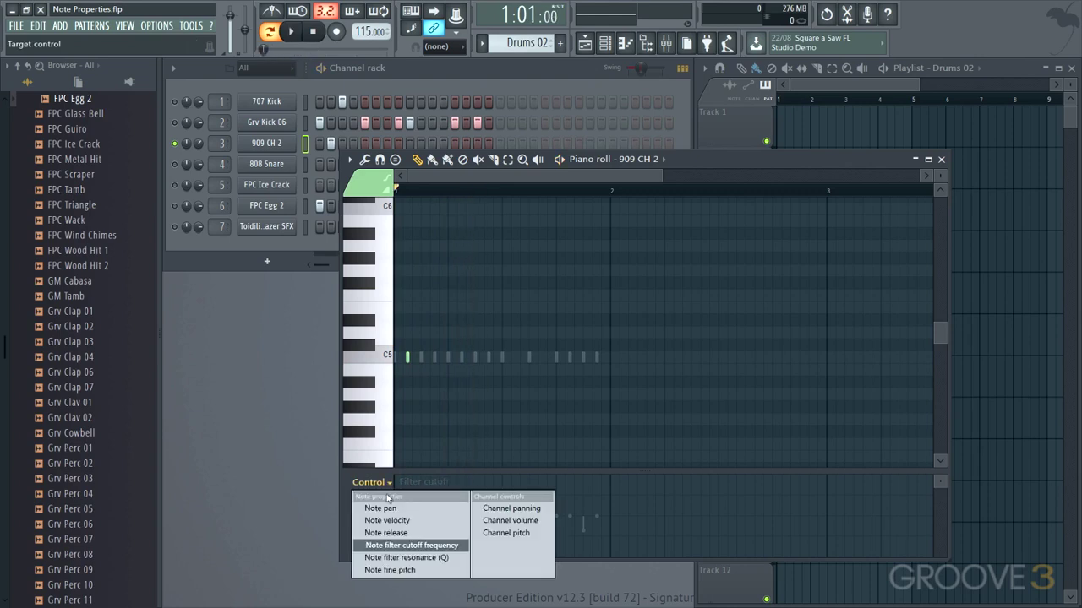
{"action": "left_click", "coordinate": [390, 571]}
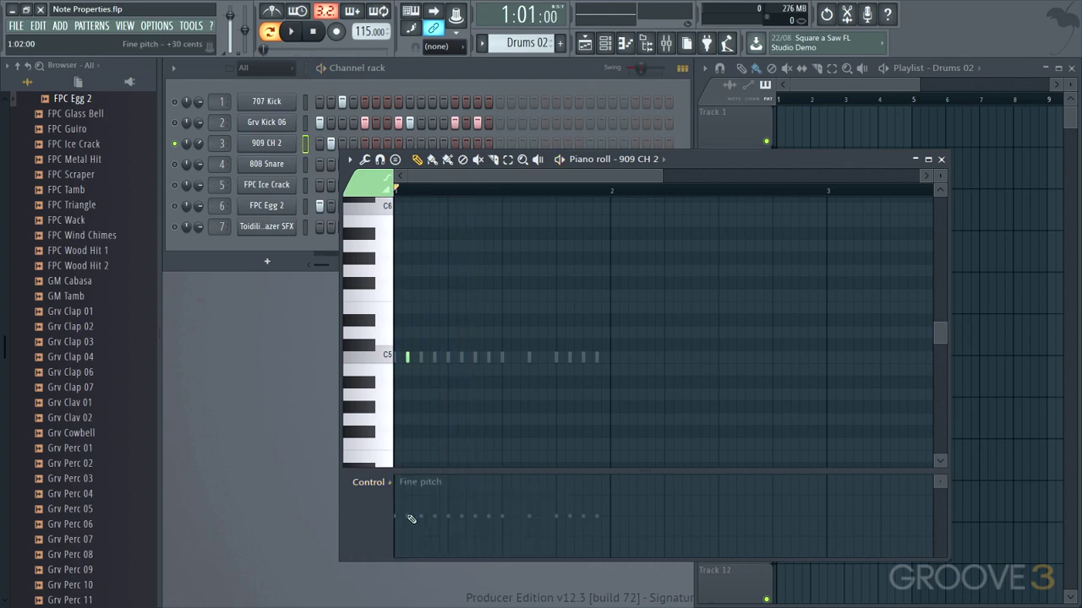
{"action": "left_click_drag", "start_coordinate": [411, 519], "coordinate": [411, 547]}
{"action": "key", "text": "space"}
{"action": "key", "text": "space"}
{"action": "key", "text": "space"}
{"action": "key", "text": "space"}
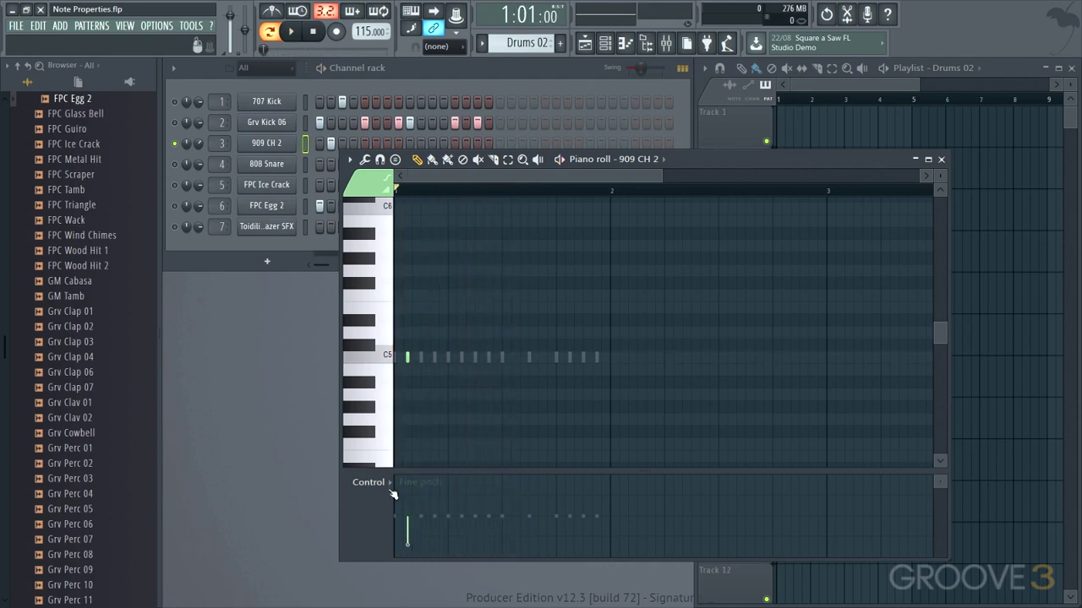
Step: Adjust the first note's filter resonance, settling at -42%, while auditioning playback
{"action": "left_click", "coordinate": [391, 483]}
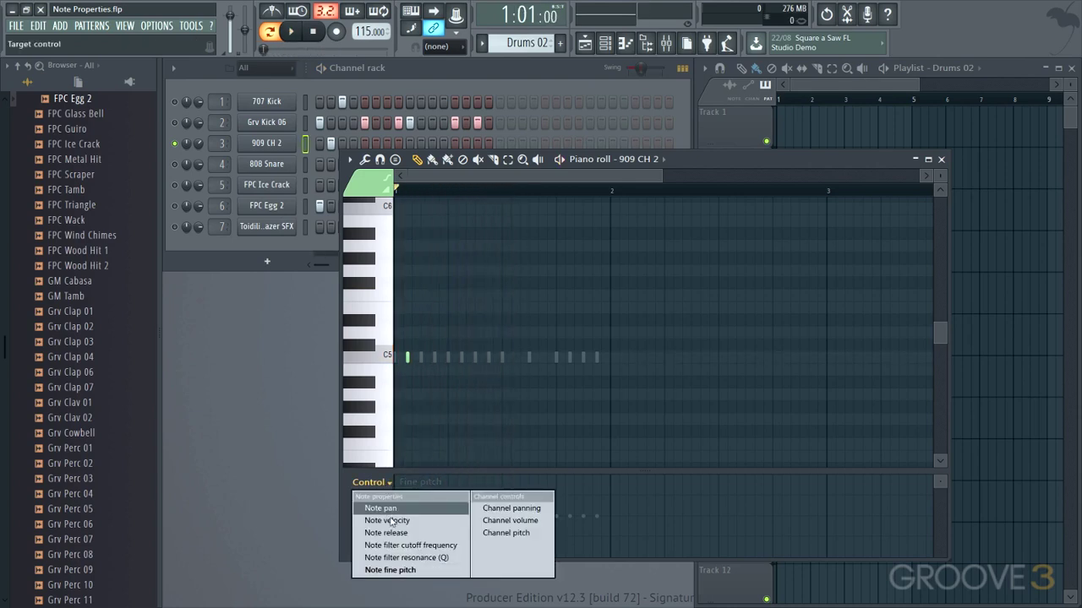
{"action": "left_click", "coordinate": [411, 559]}
{"action": "mouse_move", "coordinate": [410, 517]}
{"action": "left_mouse_down"}
{"action": "mouse_move", "coordinate": [414, 499]}
{"action": "mouse_move", "coordinate": [415, 513]}
{"action": "left_mouse_up"}
{"action": "key", "text": "space"}
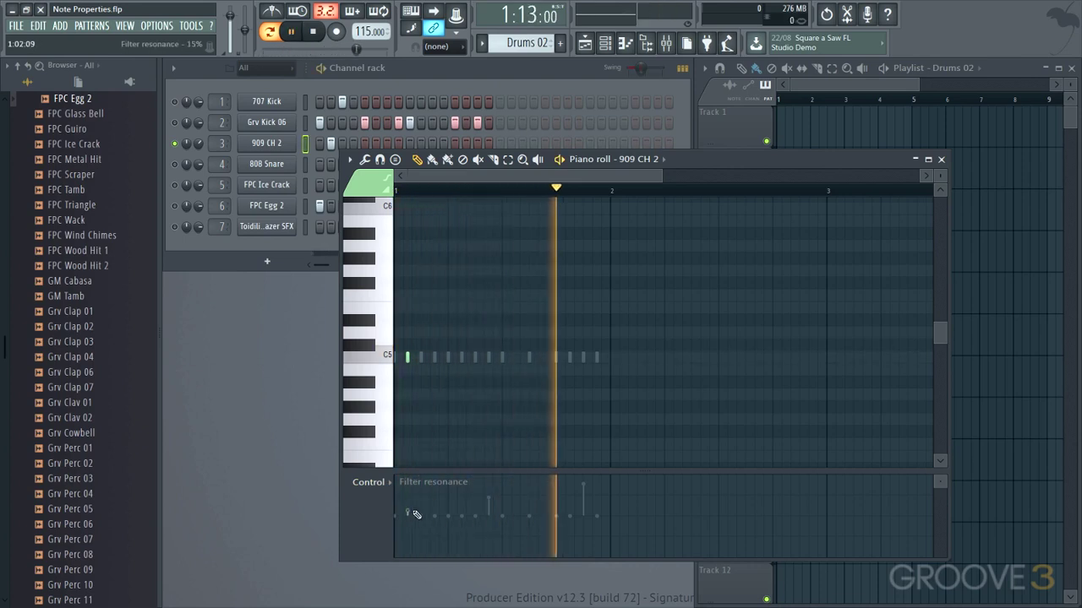
{"action": "key", "text": "space"}
{"action": "key", "text": "space"}
{"action": "left_click_drag", "start_coordinate": [415, 512], "coordinate": [411, 537]}
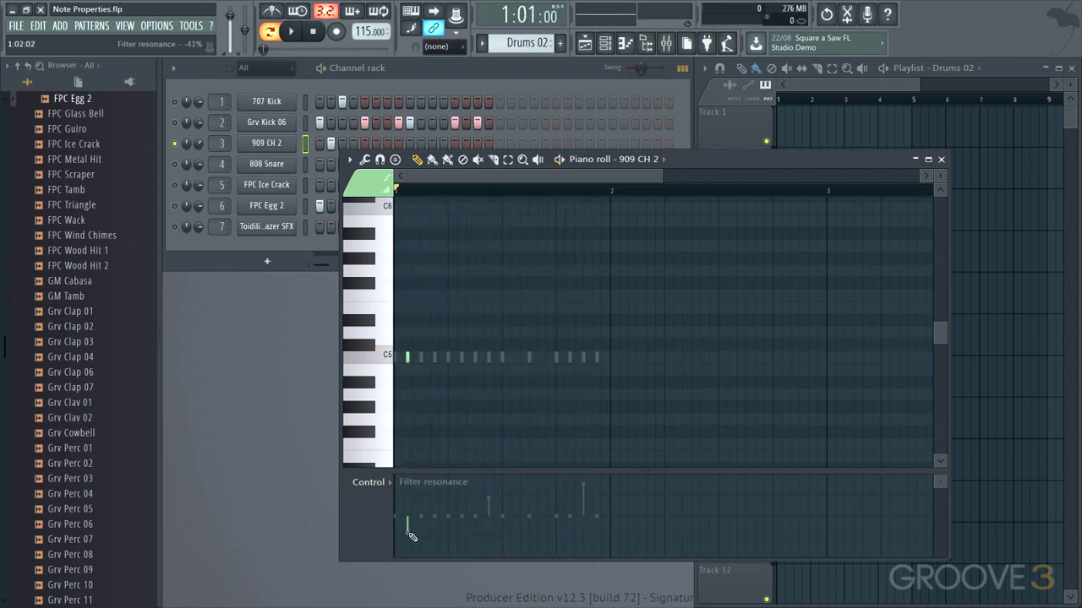
{"action": "key", "text": "space"}
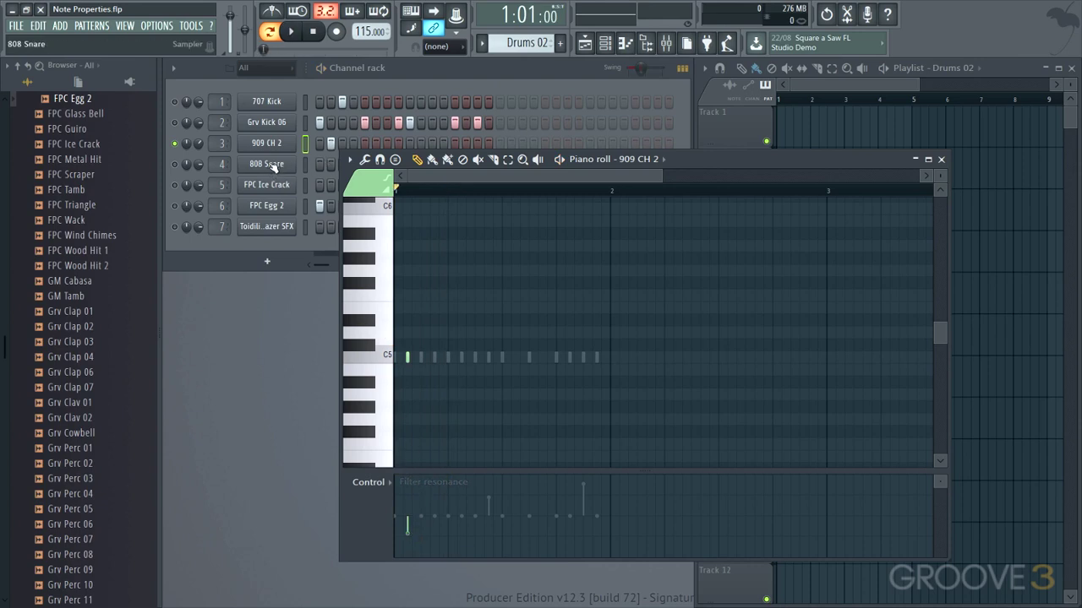
Step: Solo the 808 Snare channel, show its notes in the piano roll, and play the pattern
{"action": "right_click", "coordinate": [176, 165]}
{"action": "left_click", "coordinate": [724, 157]}
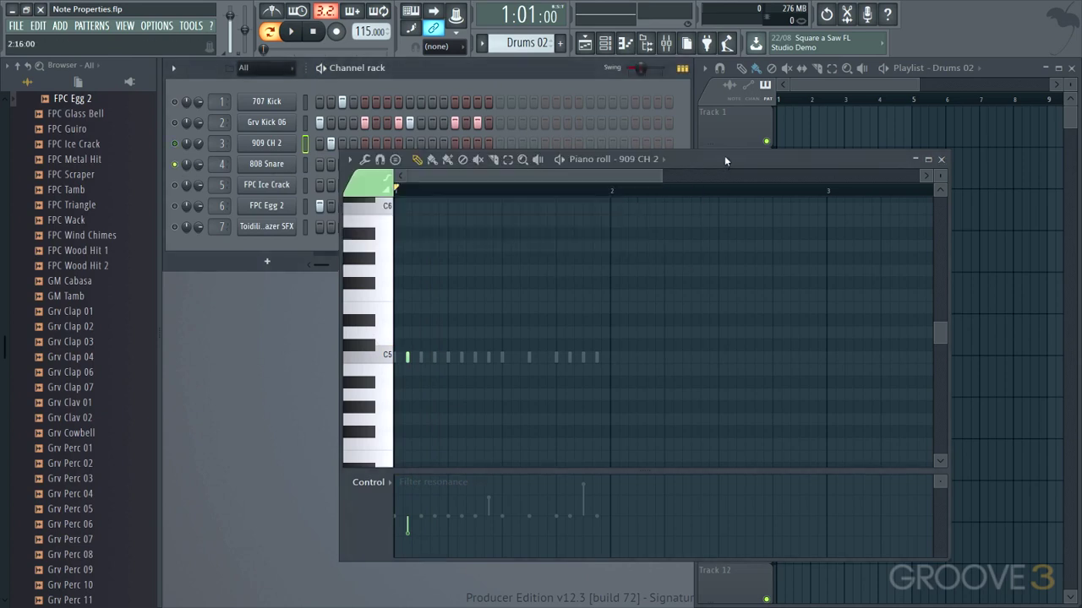
{"action": "left_click", "coordinate": [663, 165]}
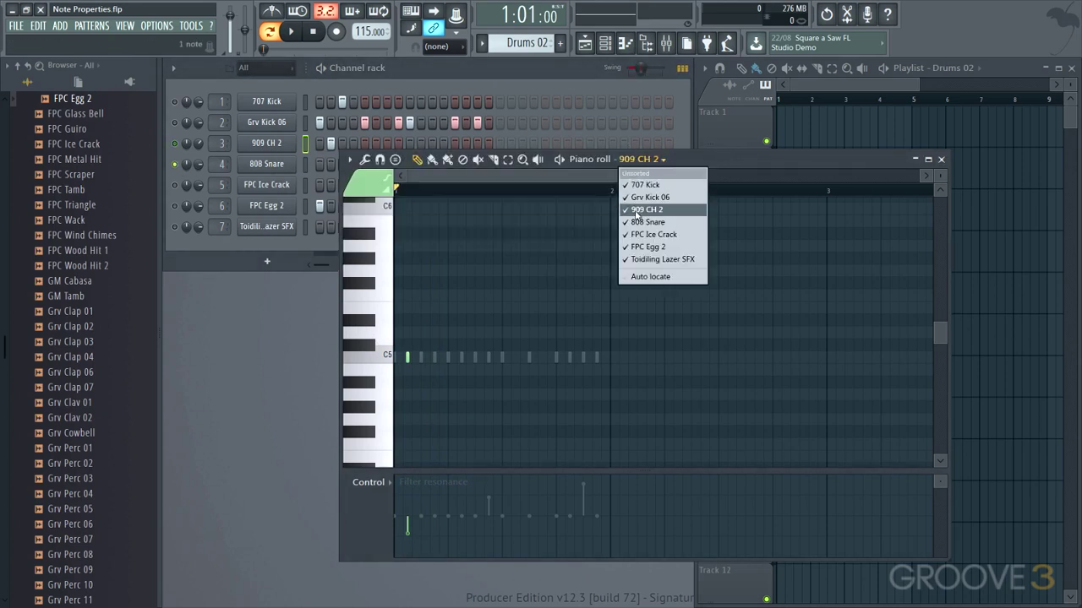
{"action": "left_click", "coordinate": [635, 223]}
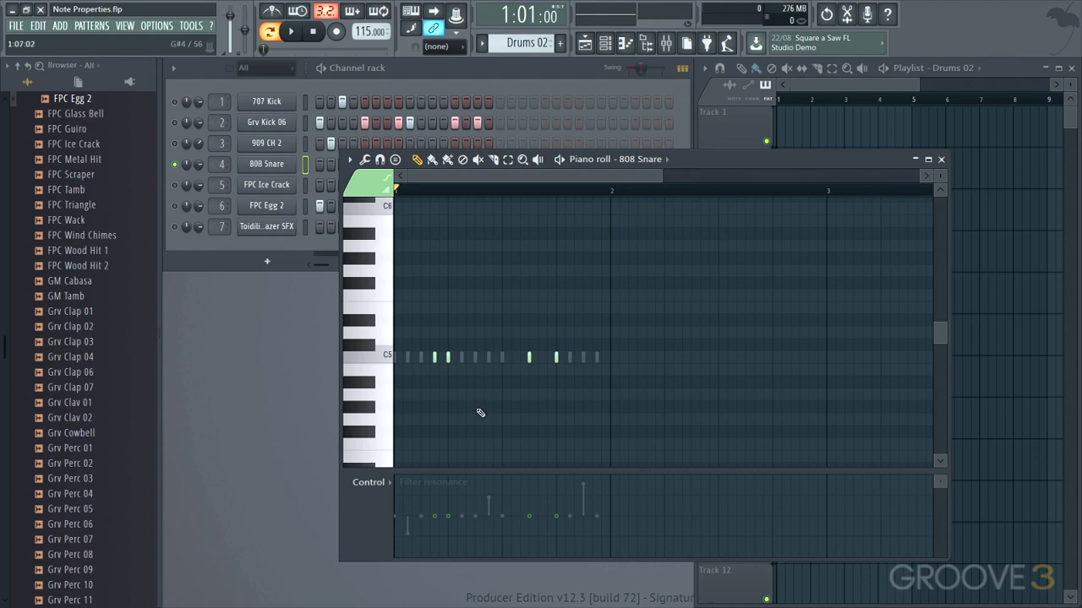
{"action": "key", "text": "space"}
{"action": "key", "text": "space"}
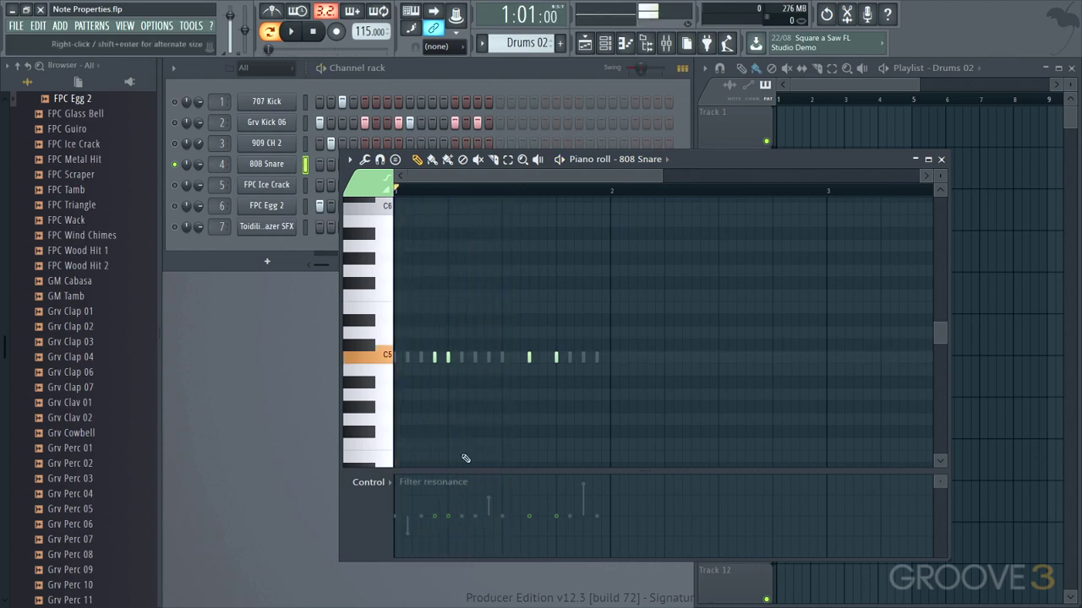
Step: Set the lane to Note filter cutoff and lower the cutoff on two snare notes, auditioning each
{"action": "left_click", "coordinate": [391, 484]}
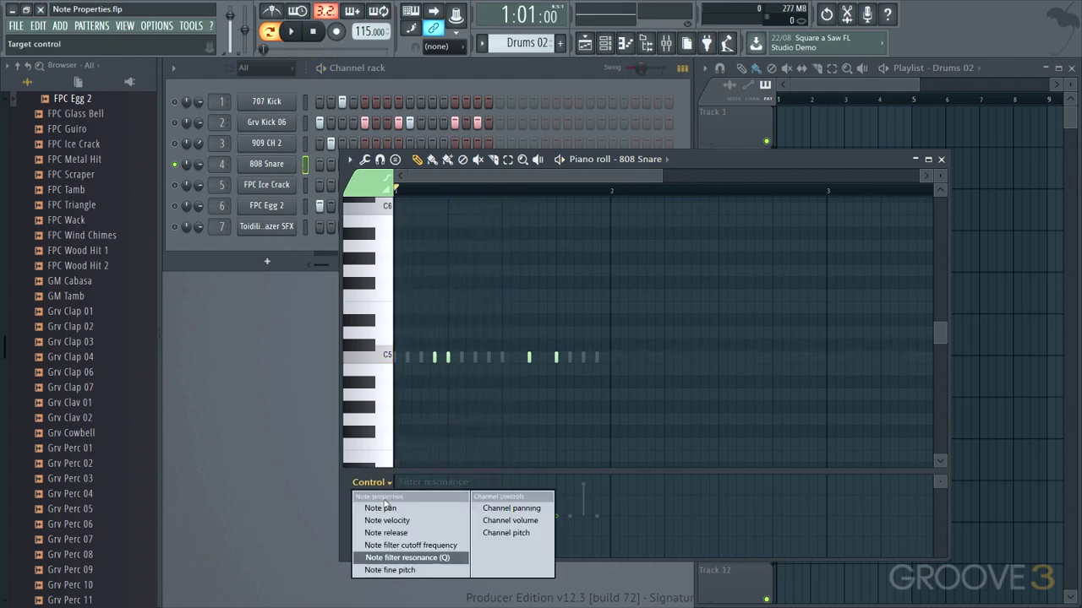
{"action": "left_click", "coordinate": [405, 546]}
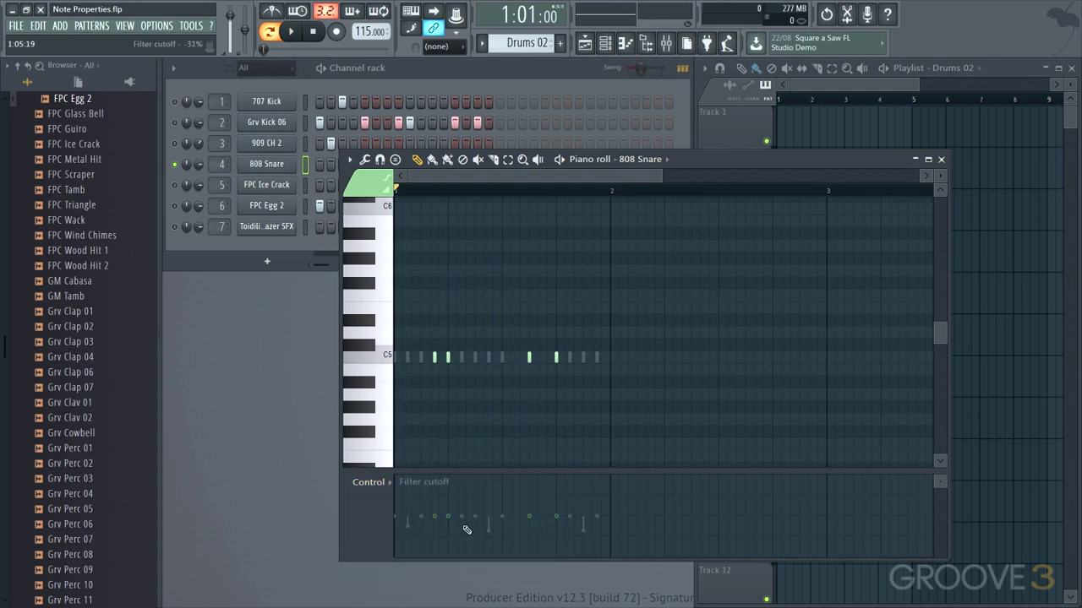
{"action": "left_click_drag", "start_coordinate": [437, 517], "coordinate": [440, 529]}
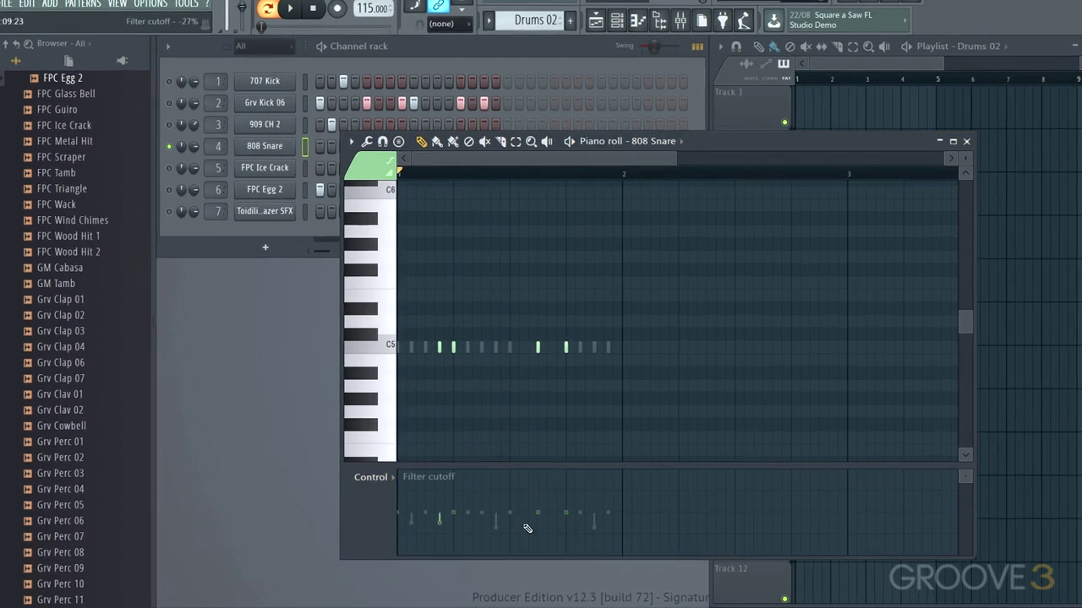
{"action": "key", "text": "space"}
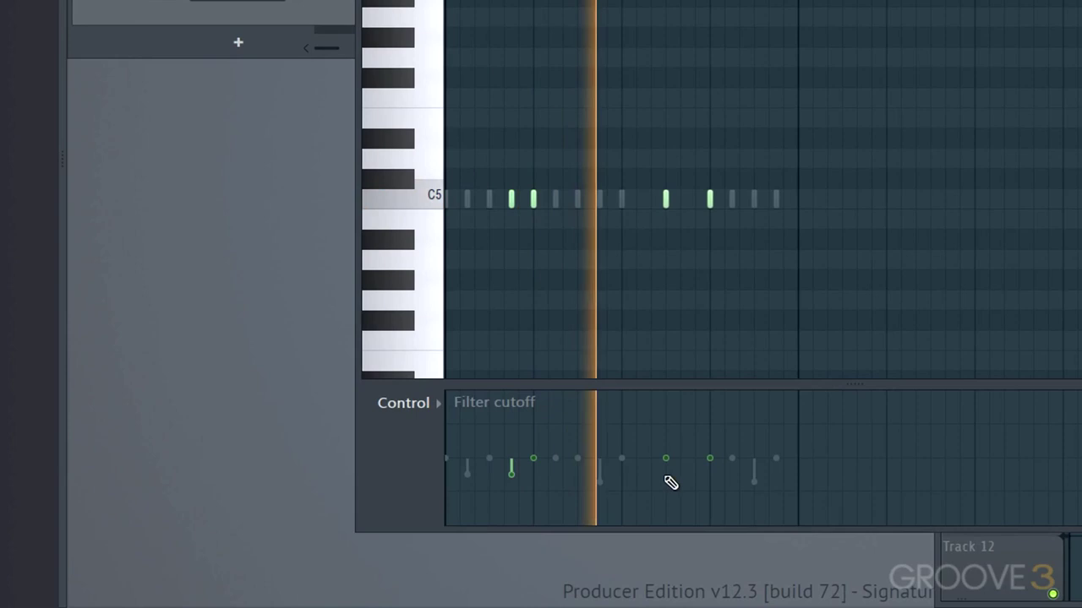
{"action": "key", "text": "space"}
{"action": "left_click_drag", "start_coordinate": [710, 466], "coordinate": [713, 488]}
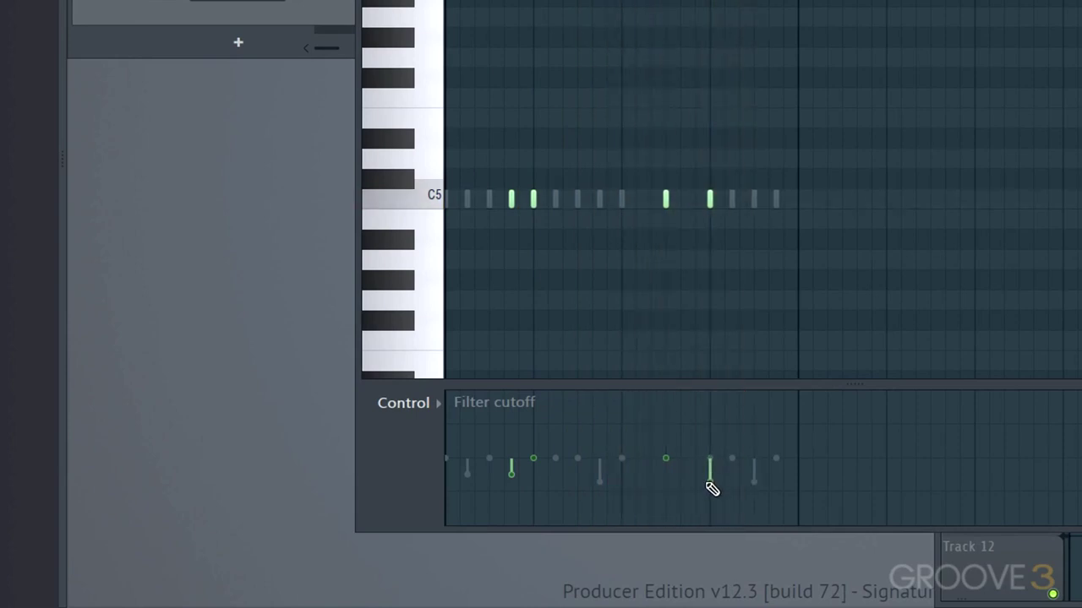
{"action": "key", "text": "space"}
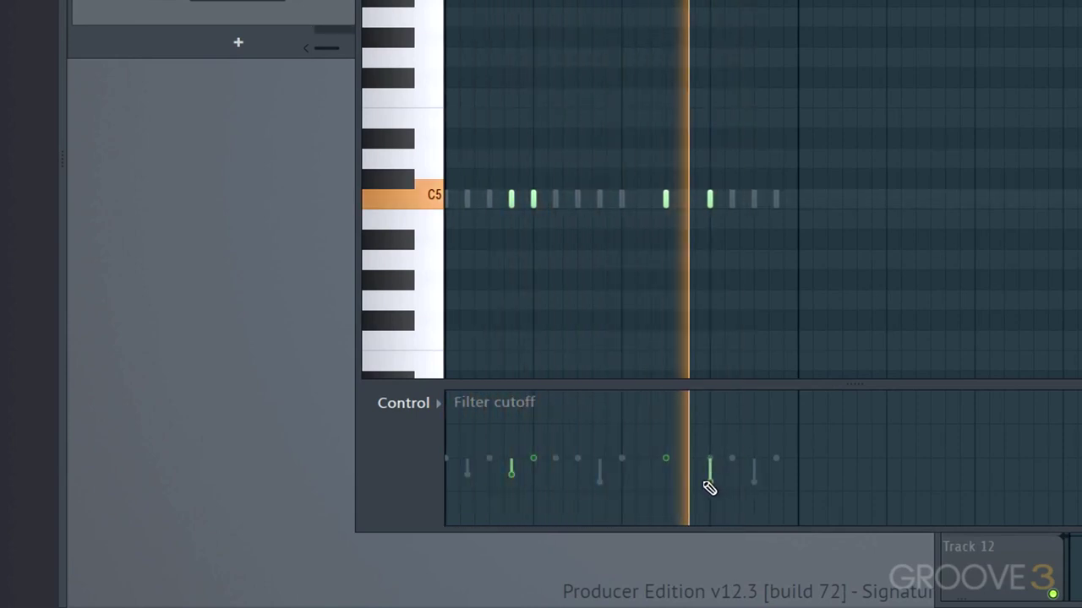
{"action": "key", "text": "space"}
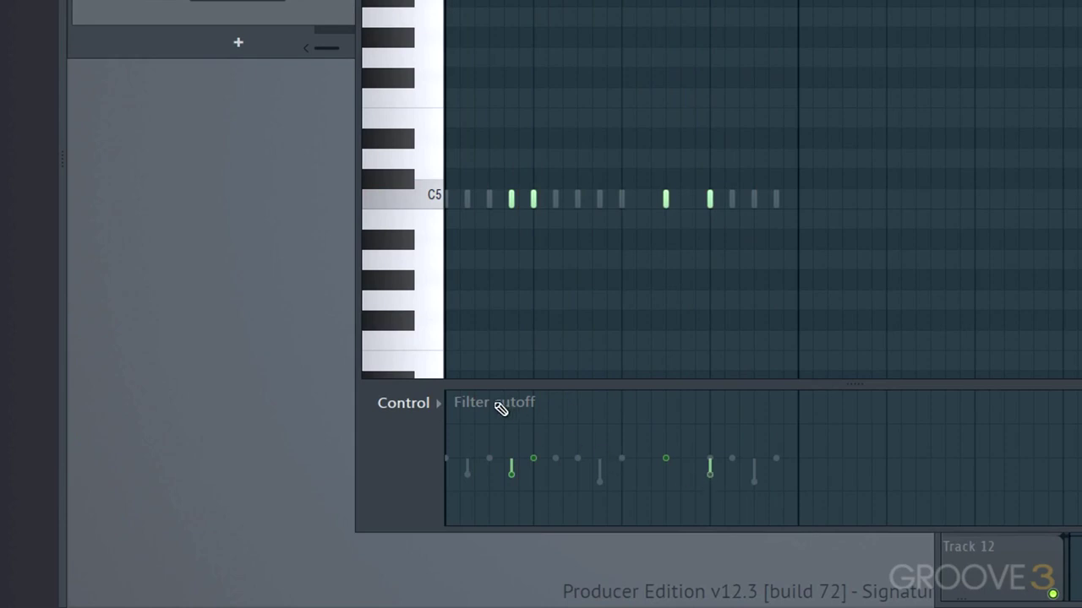
Step: In the Note fine pitch lane, detune one snare note lower and another higher, auditioning both
{"action": "left_click", "coordinate": [435, 404]}
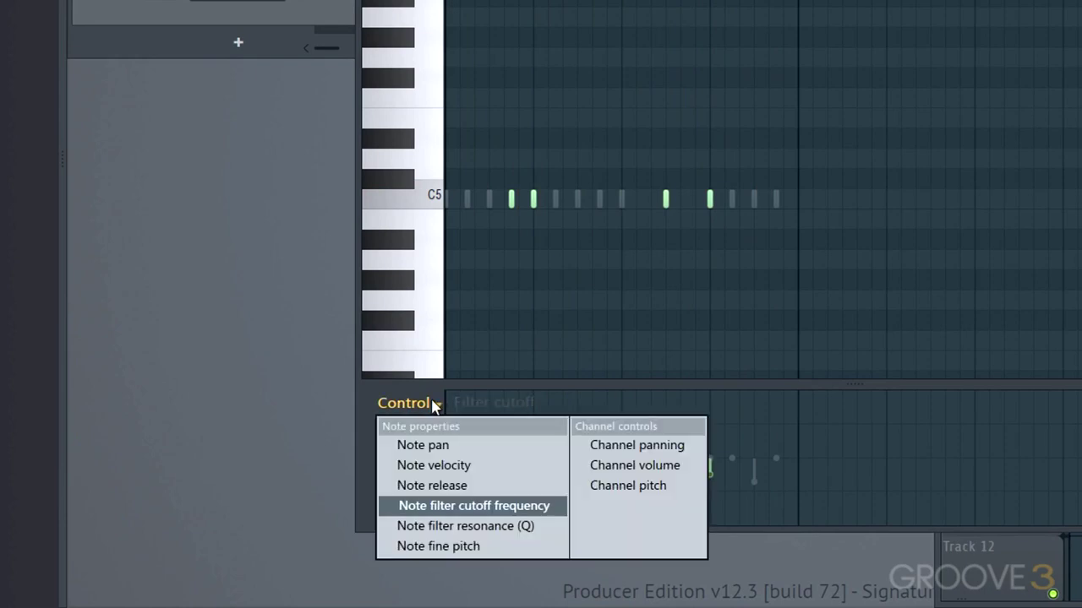
{"action": "left_click", "coordinate": [455, 546]}
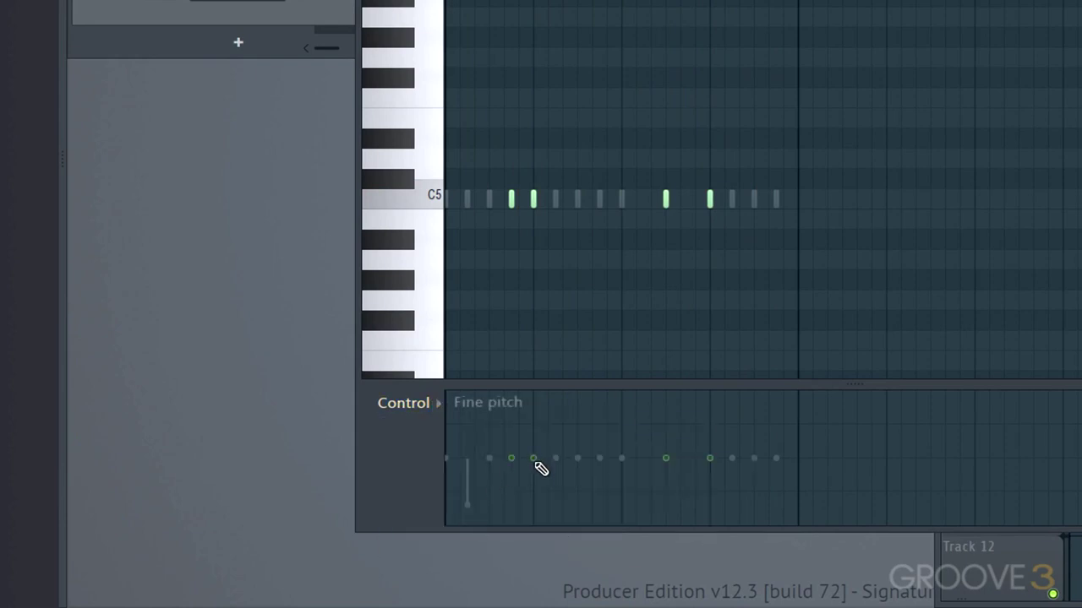
{"action": "mouse_move", "coordinate": [541, 469]}
{"action": "left_mouse_down"}
{"action": "mouse_move", "coordinate": [539, 487]}
{"action": "mouse_move", "coordinate": [536, 437]}
{"action": "left_mouse_up"}
{"action": "key", "text": "space"}
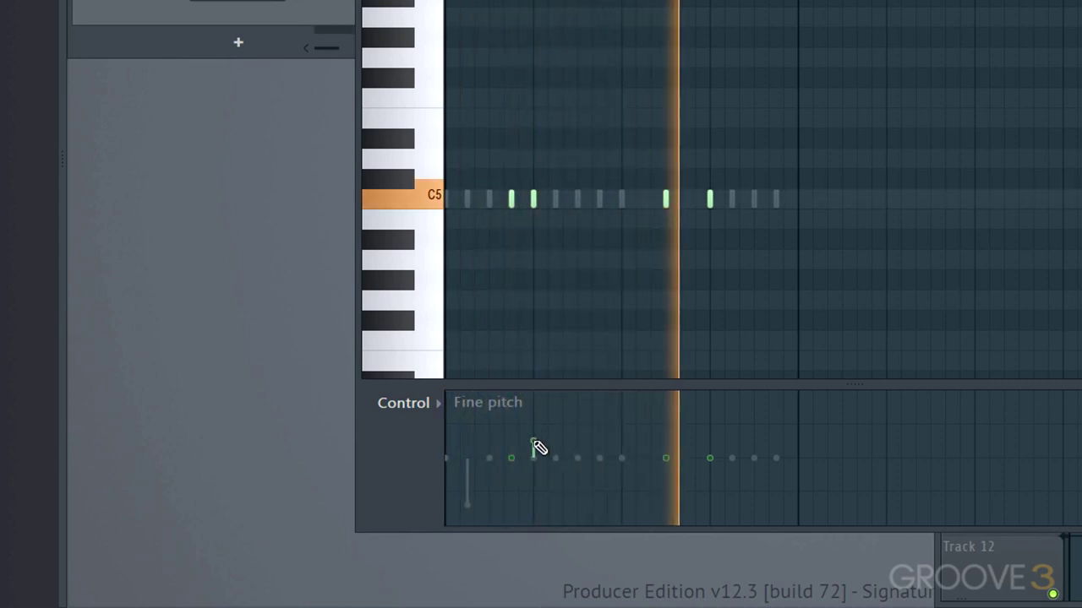
{"action": "key", "text": "space"}
{"action": "left_click_drag", "start_coordinate": [667, 461], "coordinate": [669, 443]}
{"action": "key", "text": "space"}
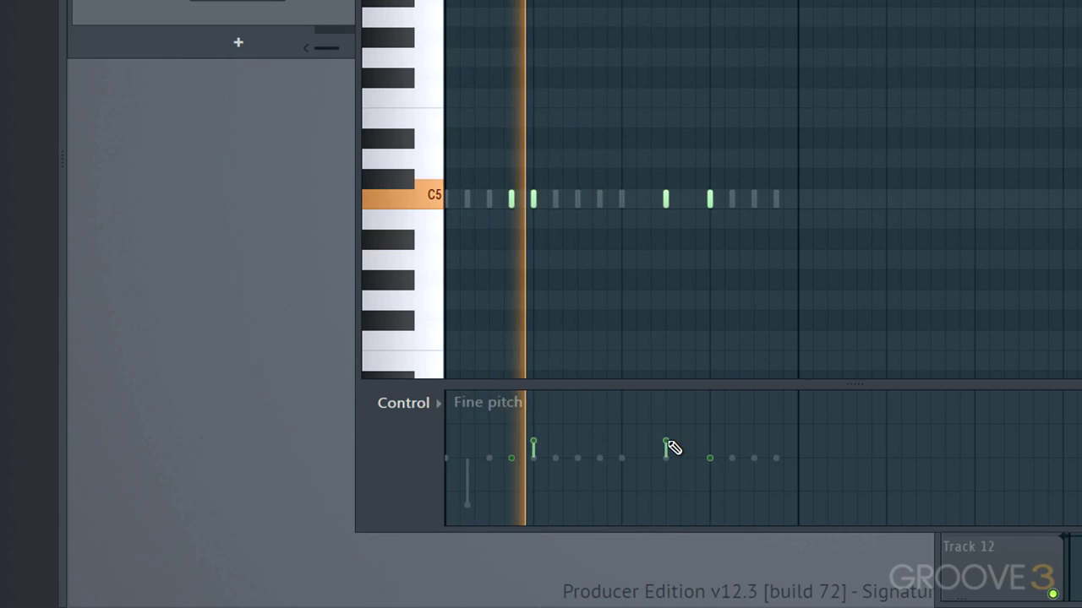
{"action": "key", "text": "space"}
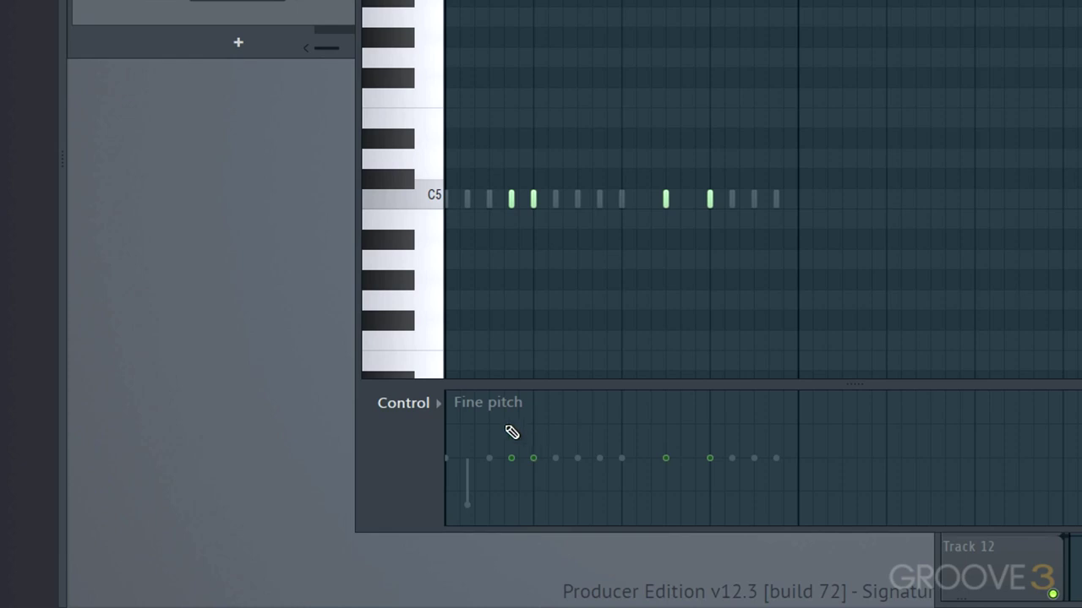
{"action": "left_click", "coordinate": [439, 405]}
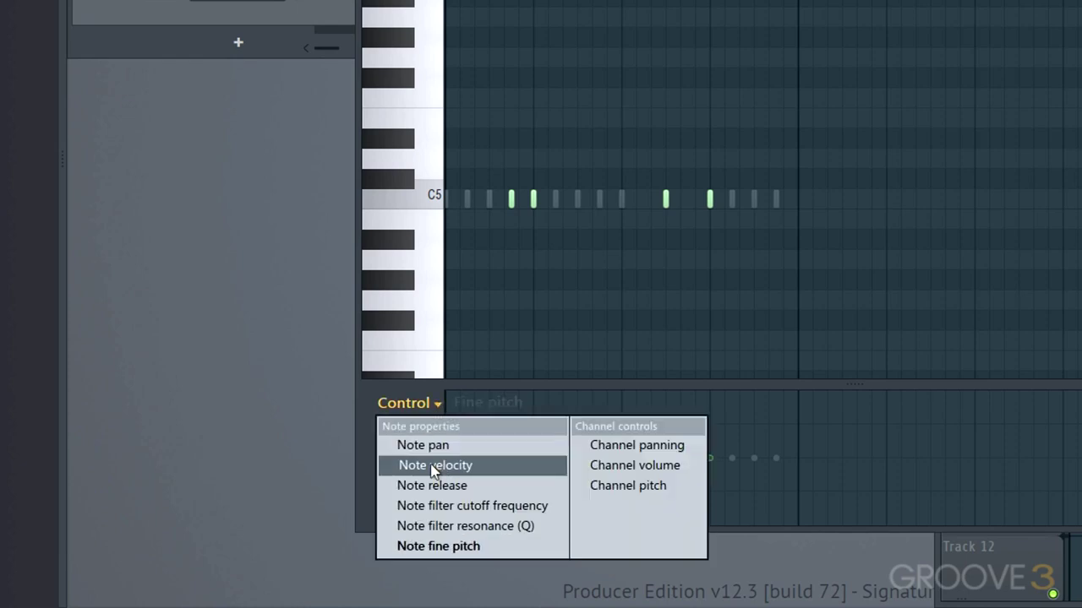
{"action": "left_click", "coordinate": [356, 362]}
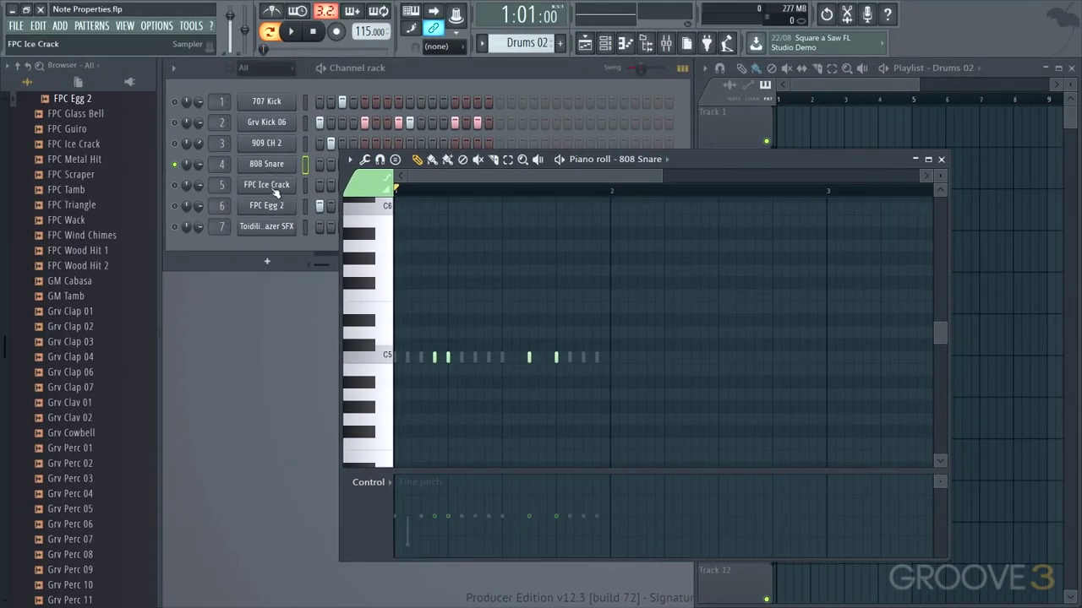
Step: Solo channel 5, FPC Ice Crack, in the Channel rack and return to the piano roll
{"action": "left_click", "coordinate": [176, 186]}
{"action": "key", "text": "super"}
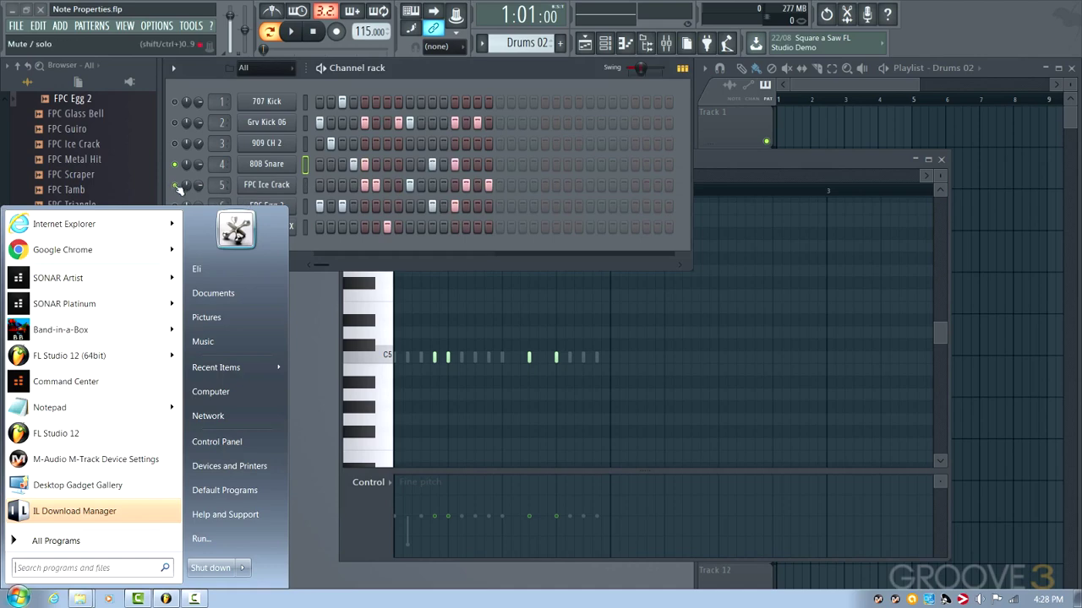
{"action": "key", "text": "super"}
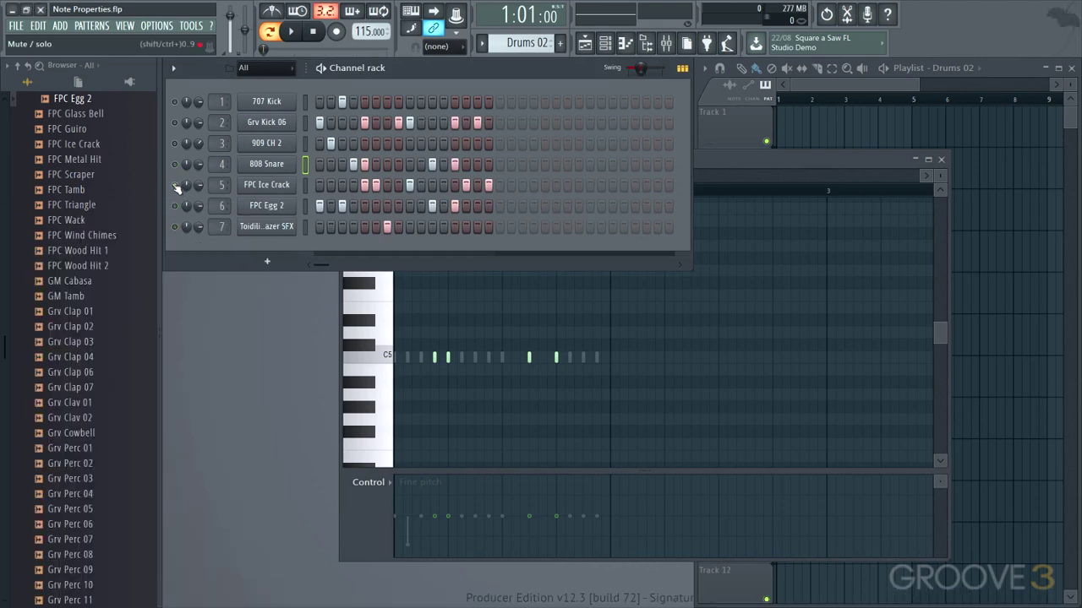
{"action": "right_click", "coordinate": [177, 187]}
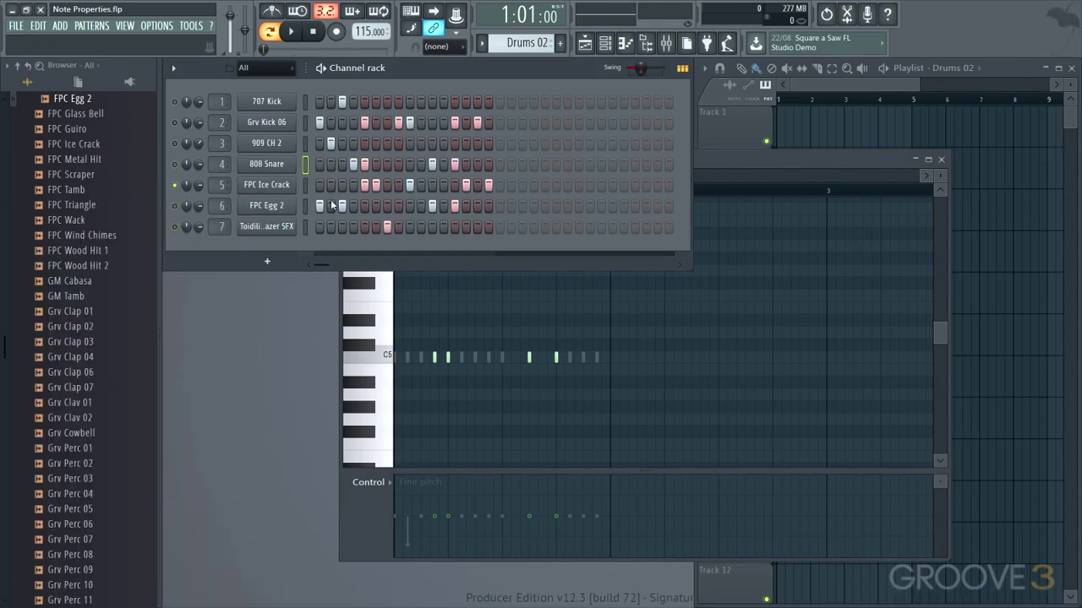
{"action": "left_click", "coordinate": [382, 188]}
{"action": "left_click", "coordinate": [726, 159]}
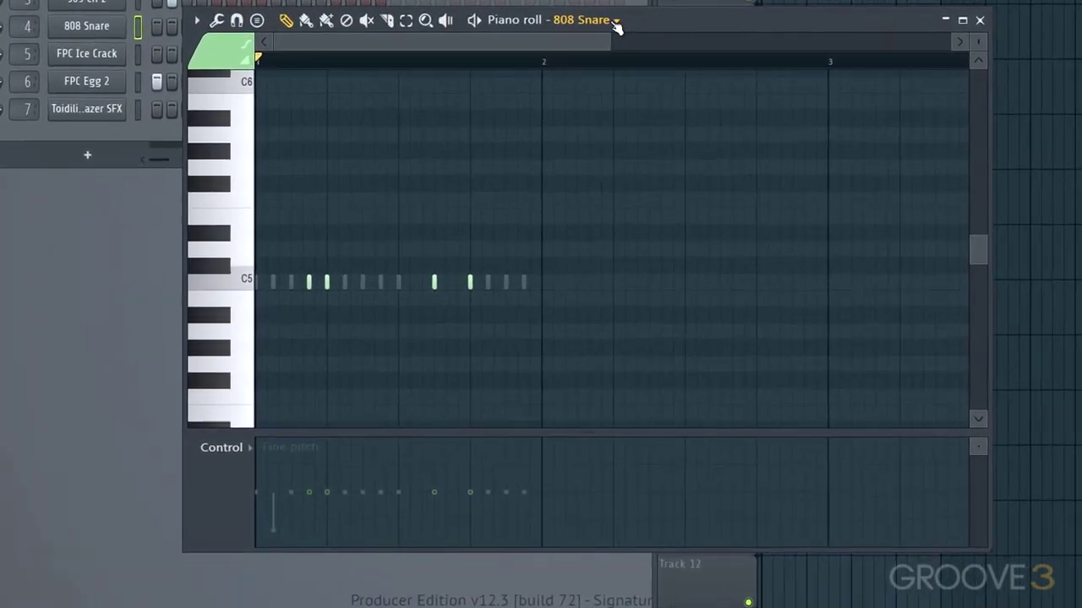
Step: Show FPC Ice Crack notes and pan two of them to opposite extremes in the Note pan lane
{"action": "left_click", "coordinate": [666, 161]}
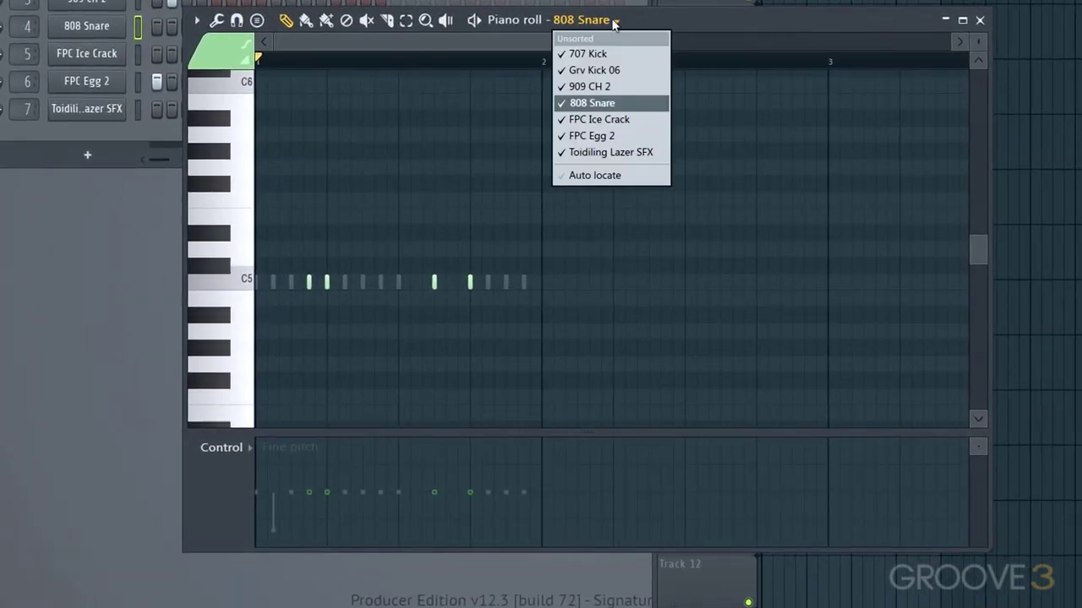
{"action": "left_click", "coordinate": [594, 119]}
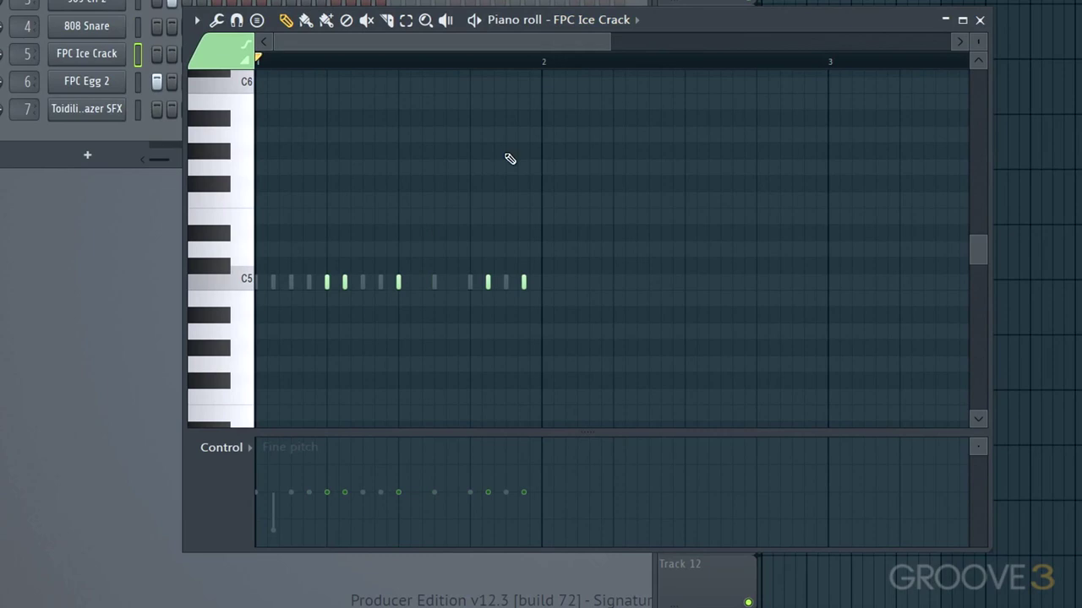
{"action": "left_click", "coordinate": [249, 449]}
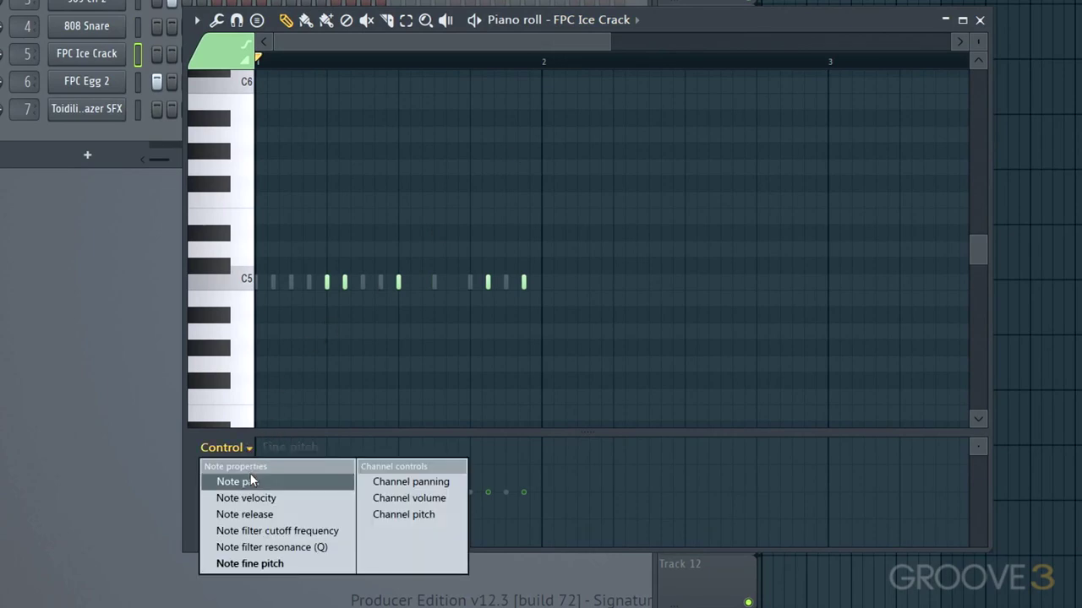
{"action": "left_click", "coordinate": [251, 480]}
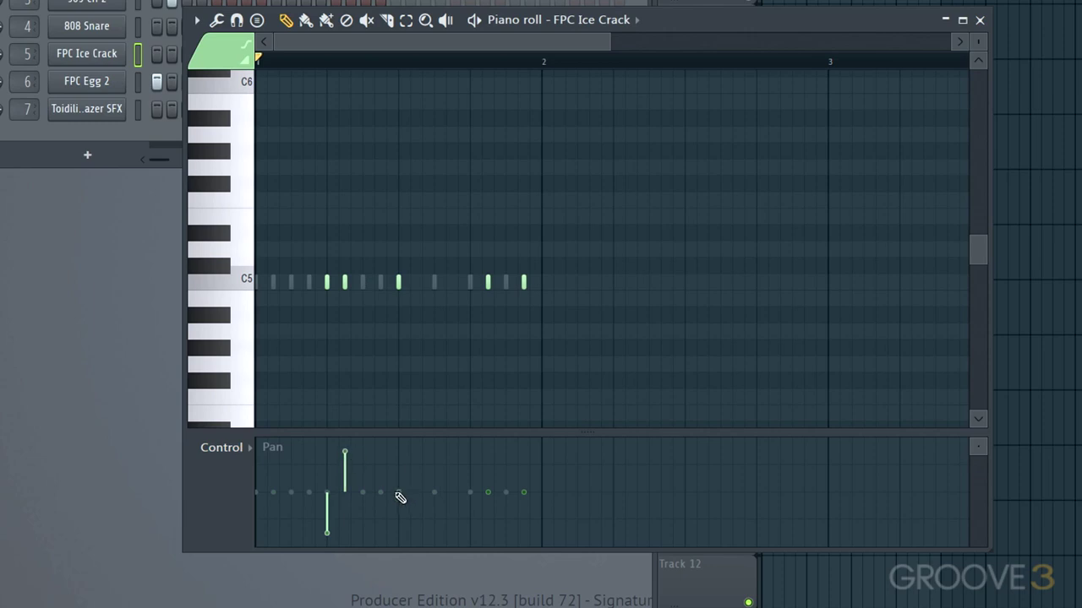
{"action": "mouse_move", "coordinate": [493, 540]}
{"action": "left_mouse_down"}
{"action": "mouse_move", "coordinate": [525, 478]}
{"action": "mouse_move", "coordinate": [524, 437]}
{"action": "left_mouse_up"}
{"action": "key", "text": "space"}
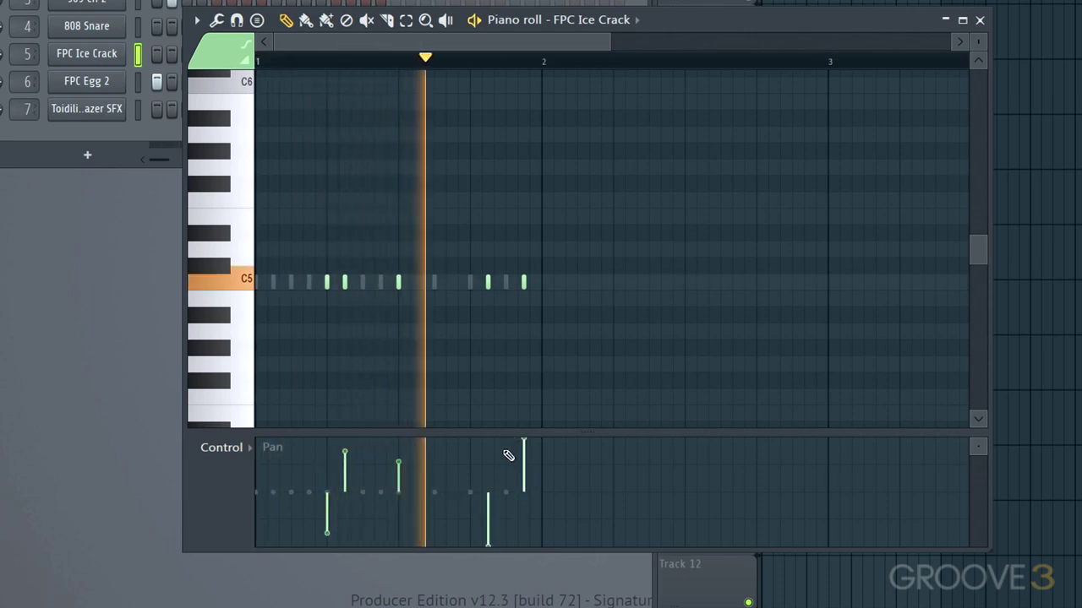
{"action": "key", "text": "space"}
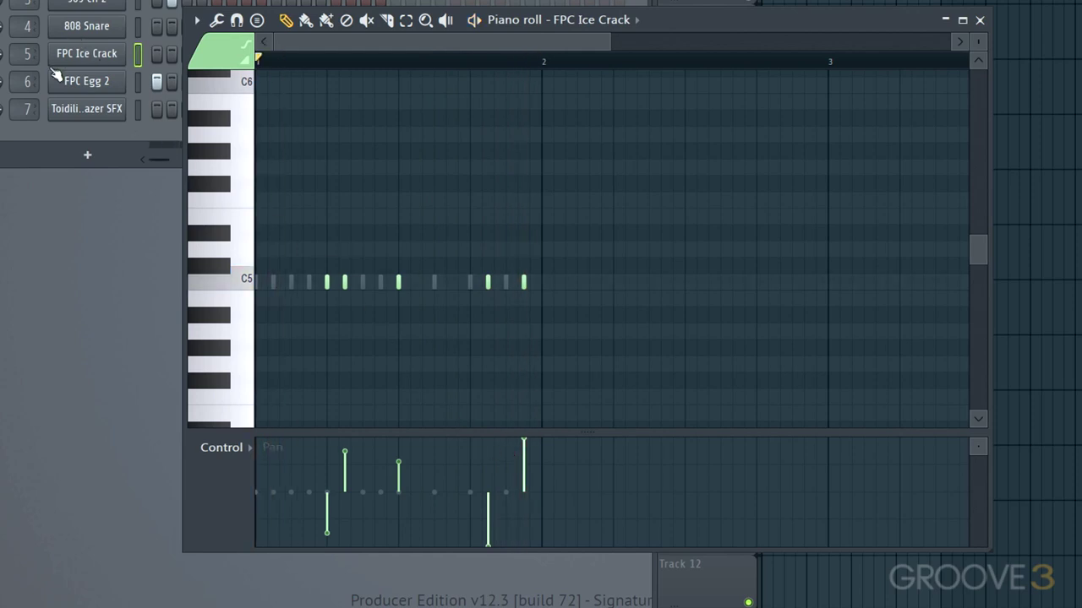
Step: Switch the lane to Note filter cutoff and lower one FPC Ice Crack note's cutoff during playback
{"action": "left_click", "coordinate": [252, 451]}
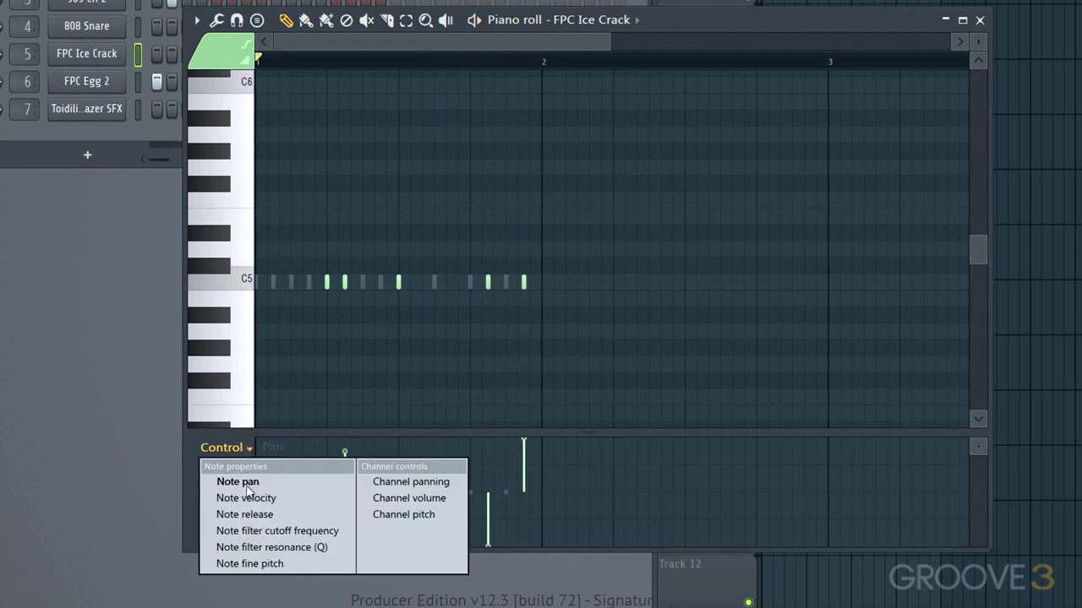
{"action": "left_click", "coordinate": [275, 532]}
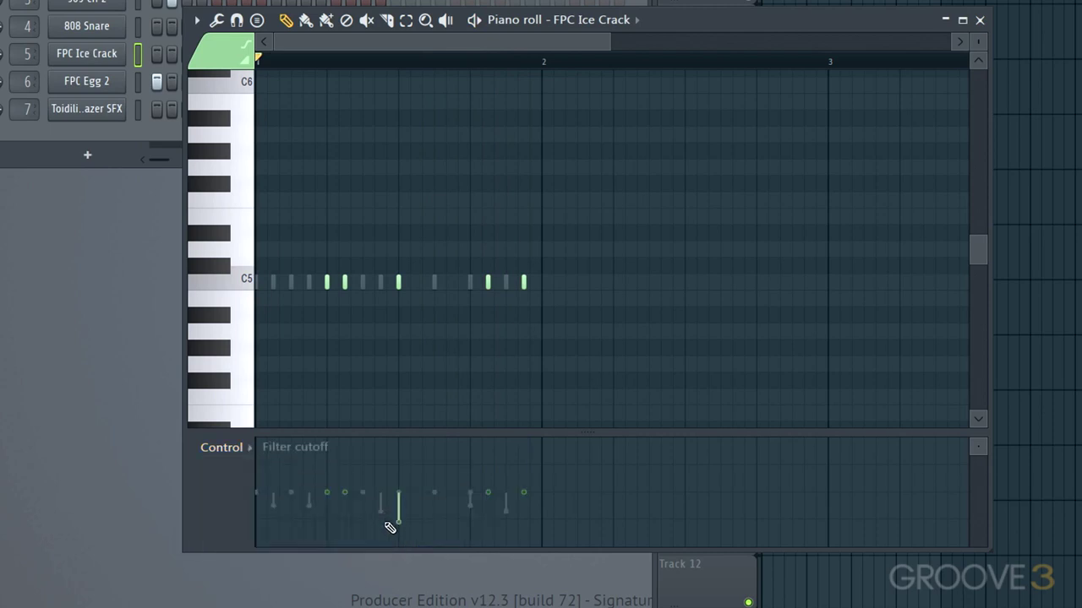
{"action": "key", "text": "space"}
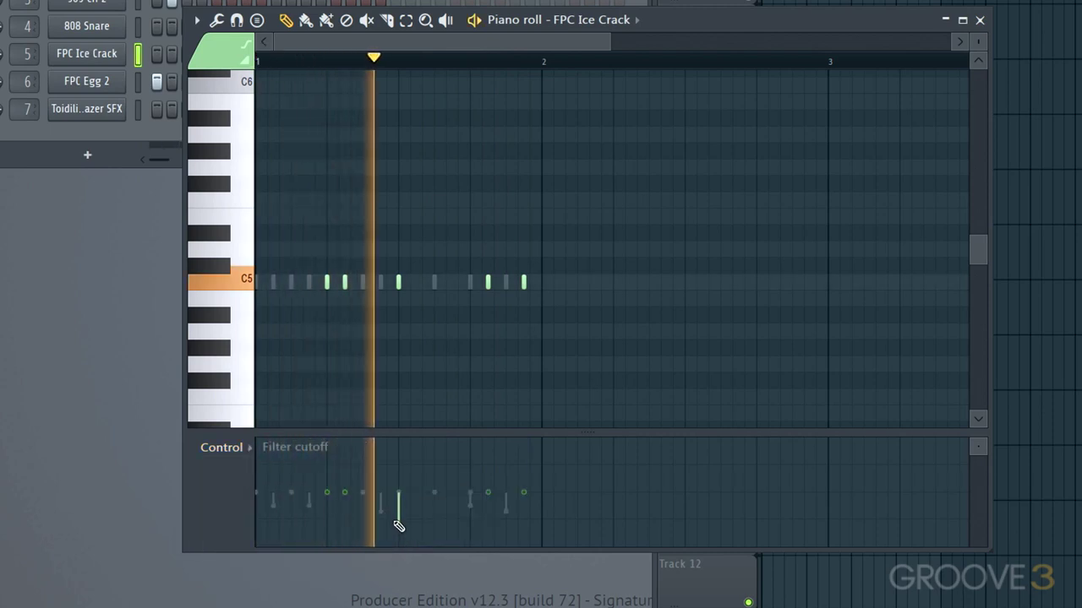
{"action": "left_click_drag", "start_coordinate": [399, 523], "coordinate": [402, 513]}
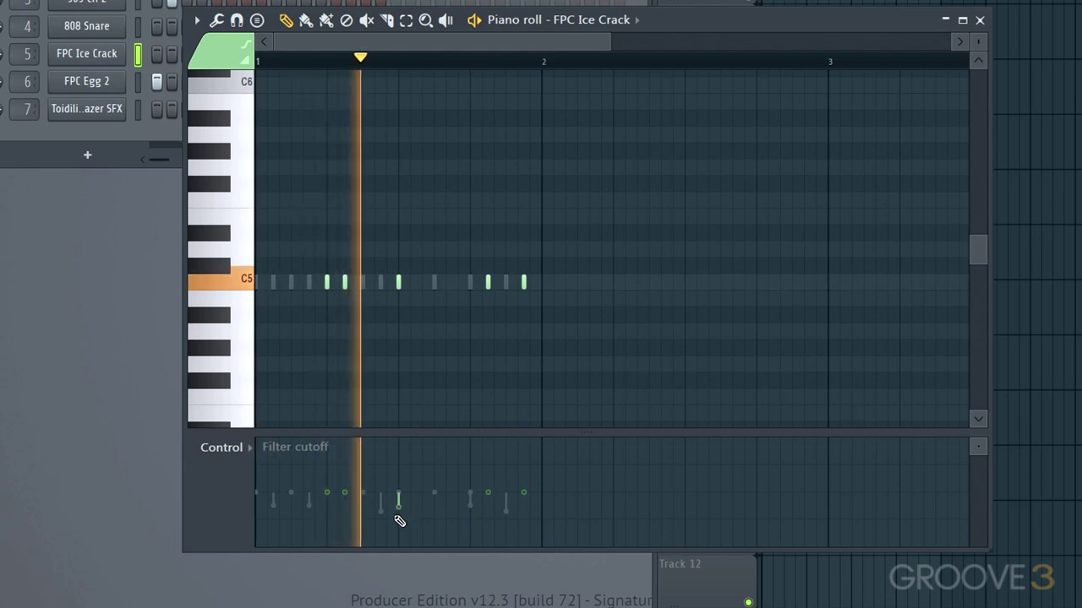
{"action": "key", "text": "space"}
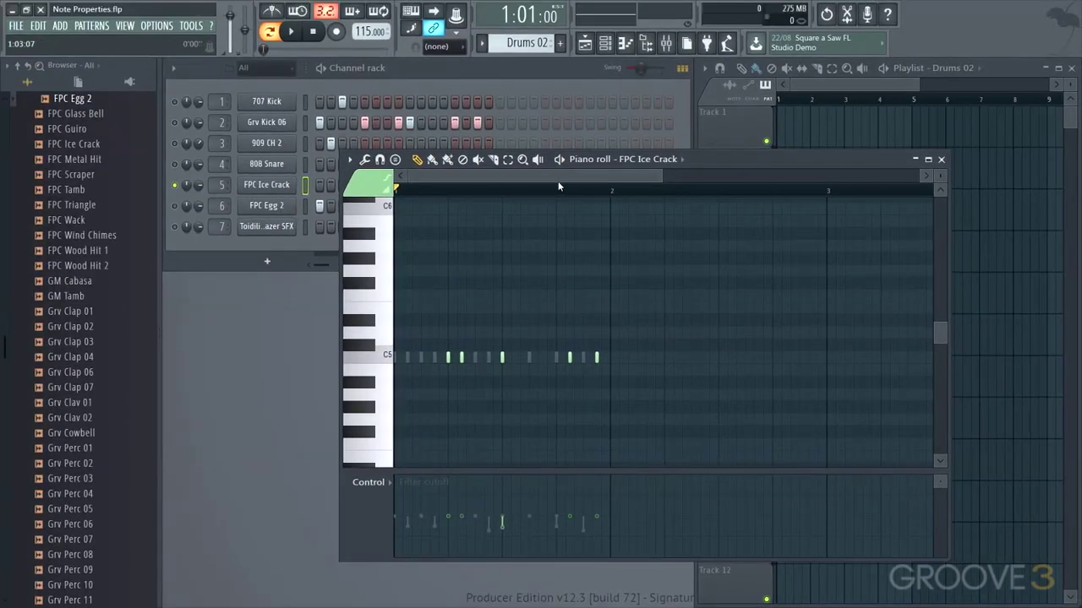
Step: Show FPC Egg 2 in the piano roll, solo its channel, and raise one note's filter cutoff
{"action": "left_click", "coordinate": [680, 160]}
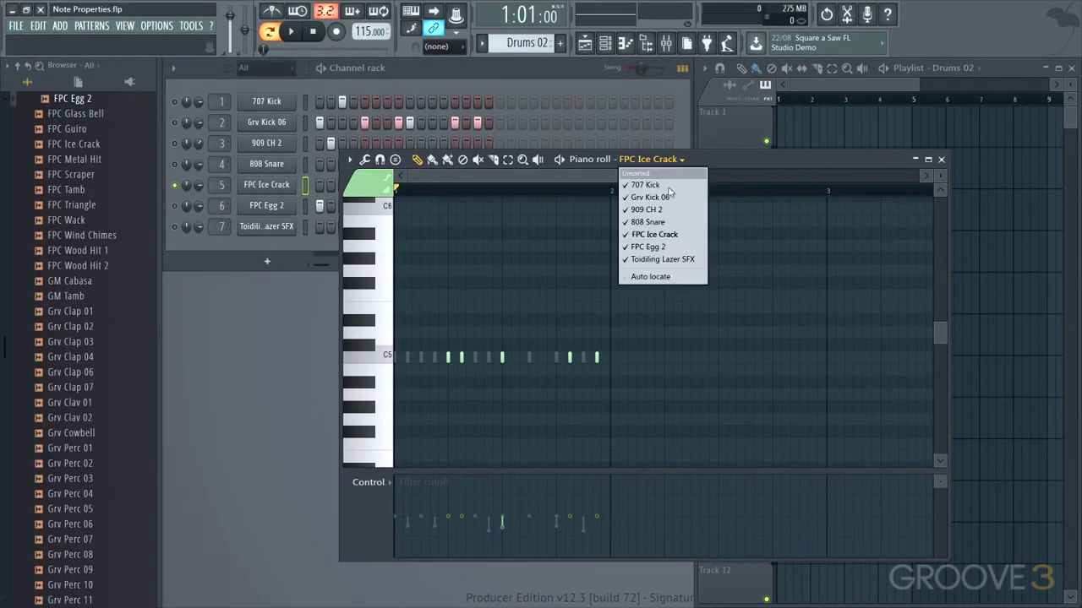
{"action": "left_click", "coordinate": [661, 249]}
{"action": "left_click", "coordinate": [180, 187]}
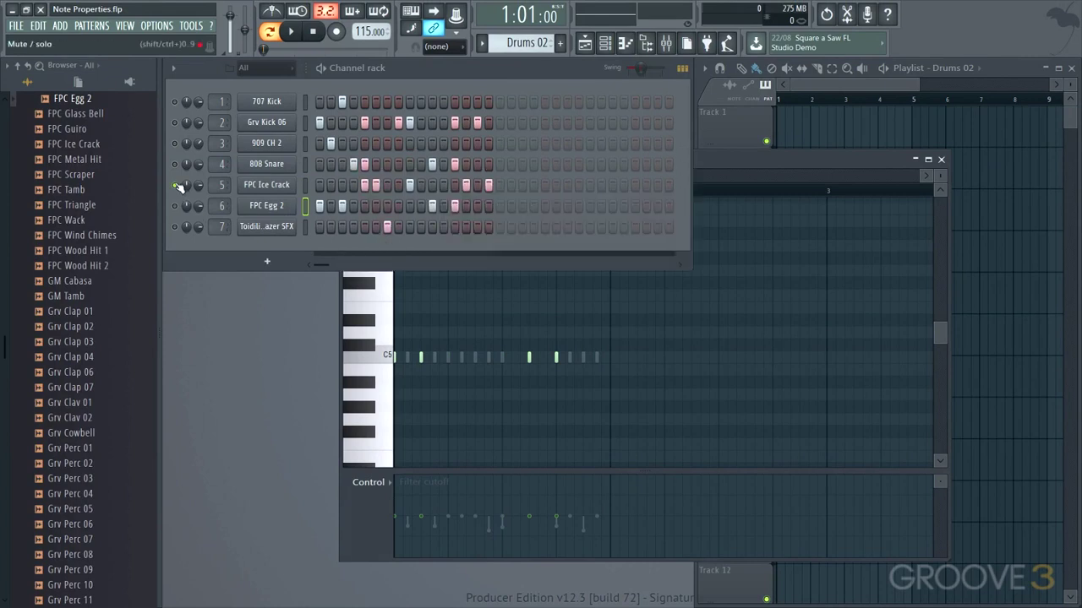
{"action": "right_click", "coordinate": [177, 207]}
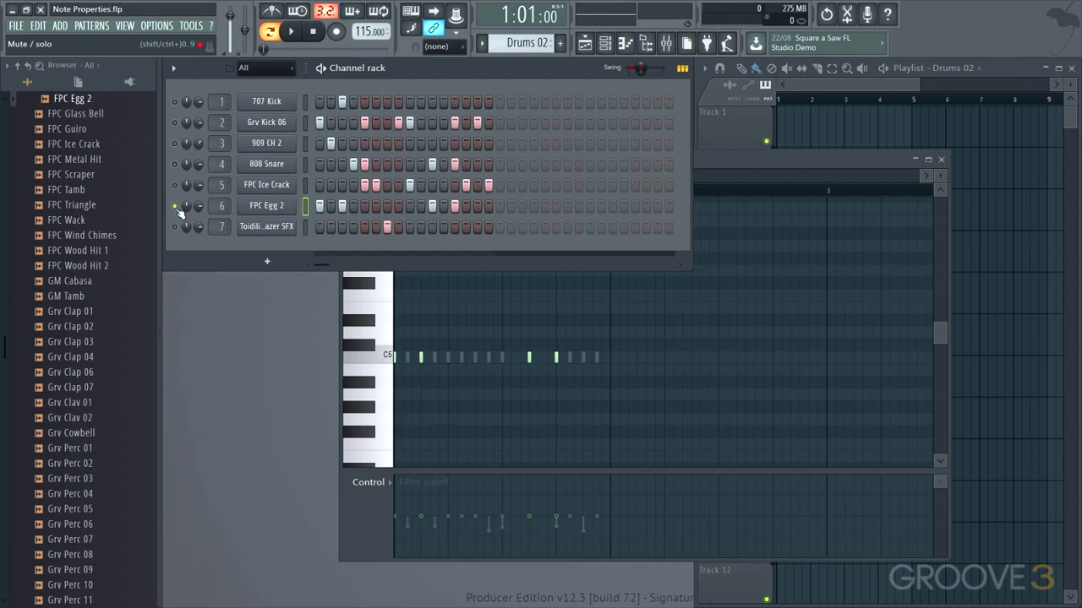
{"action": "left_click", "coordinate": [757, 157]}
{"action": "key", "text": "space"}
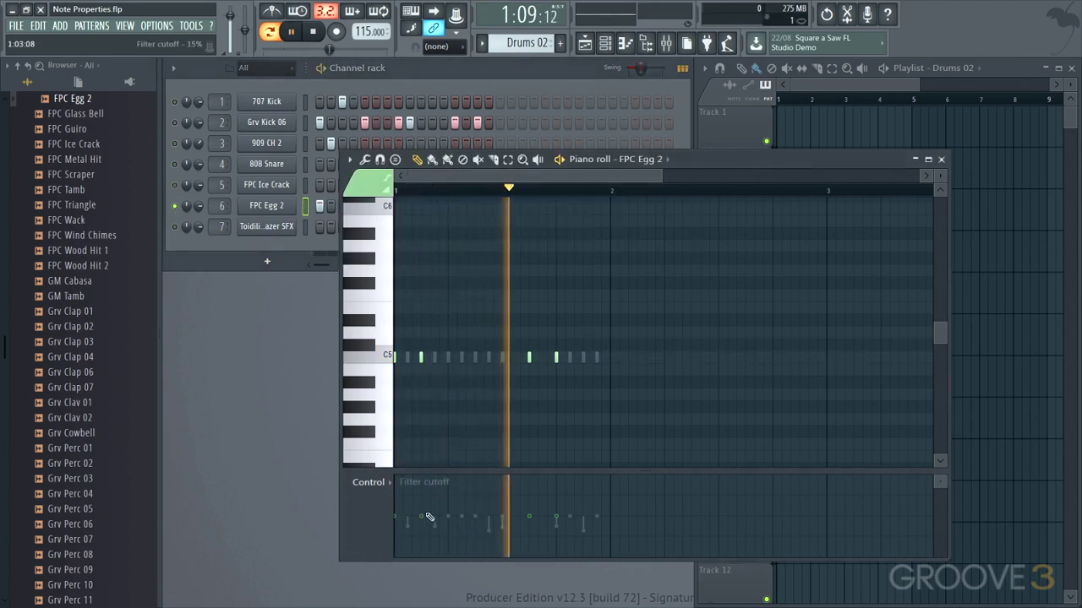
{"action": "key", "text": "space"}
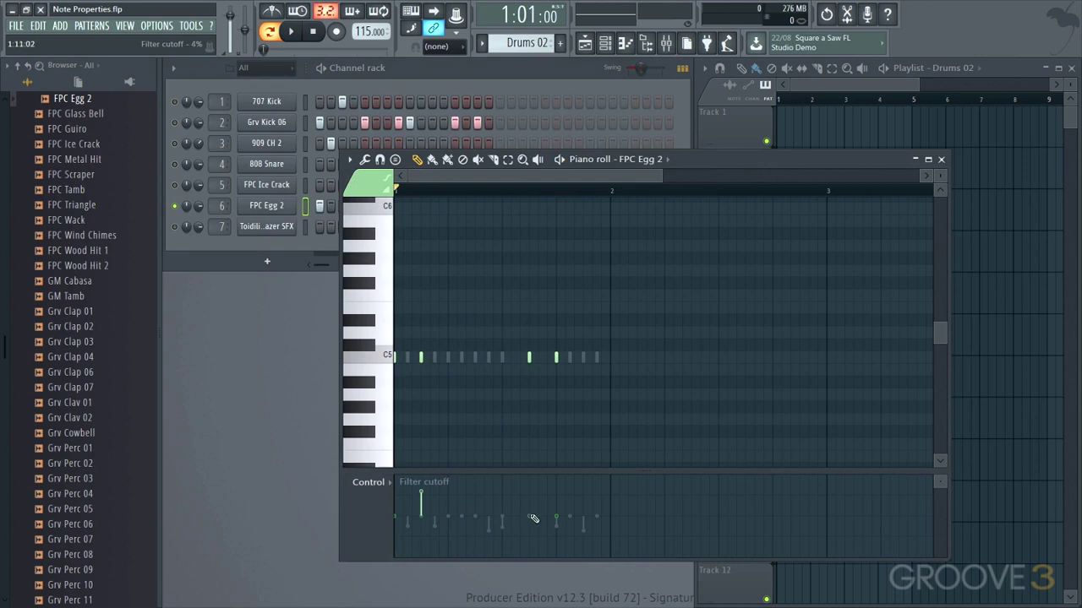
{"action": "left_click_drag", "start_coordinate": [532, 497], "coordinate": [533, 483]}
{"action": "key", "text": "space"}
{"action": "key", "text": "space"}
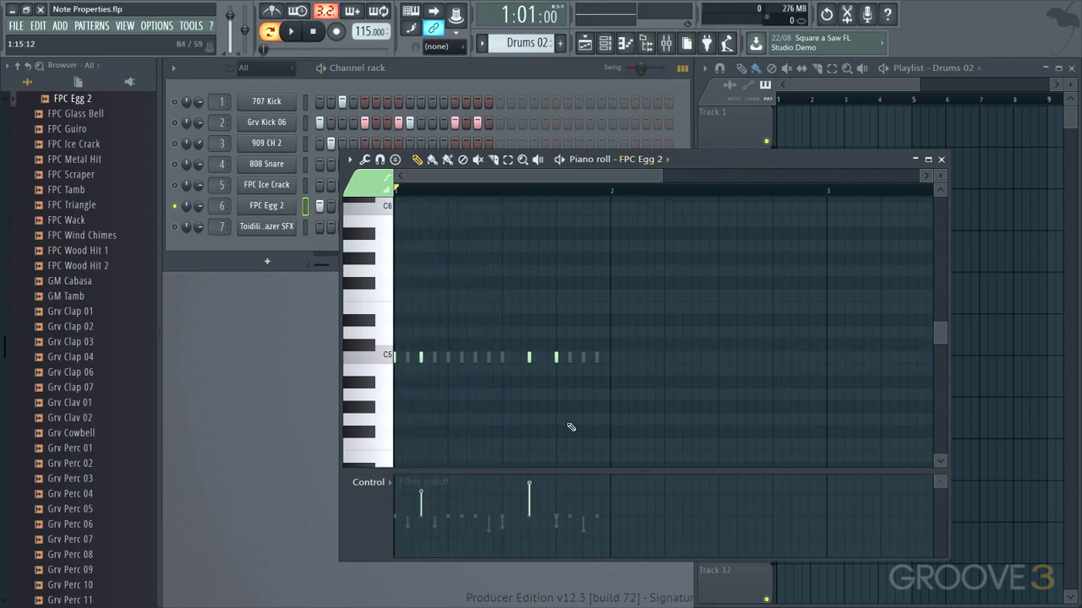
Step: Switch the lane to Note pan and pan one FPC Egg 2 note fully right, then audition
{"action": "left_click", "coordinate": [391, 485]}
{"action": "left_click", "coordinate": [391, 509]}
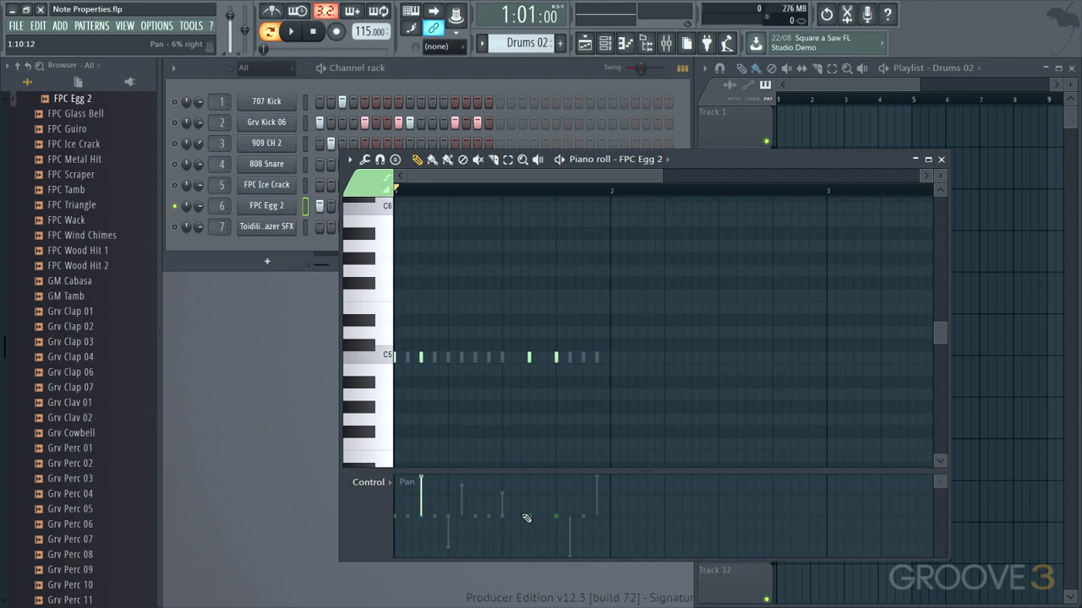
{"action": "left_click", "coordinate": [557, 478]}
{"action": "key", "text": "space"}
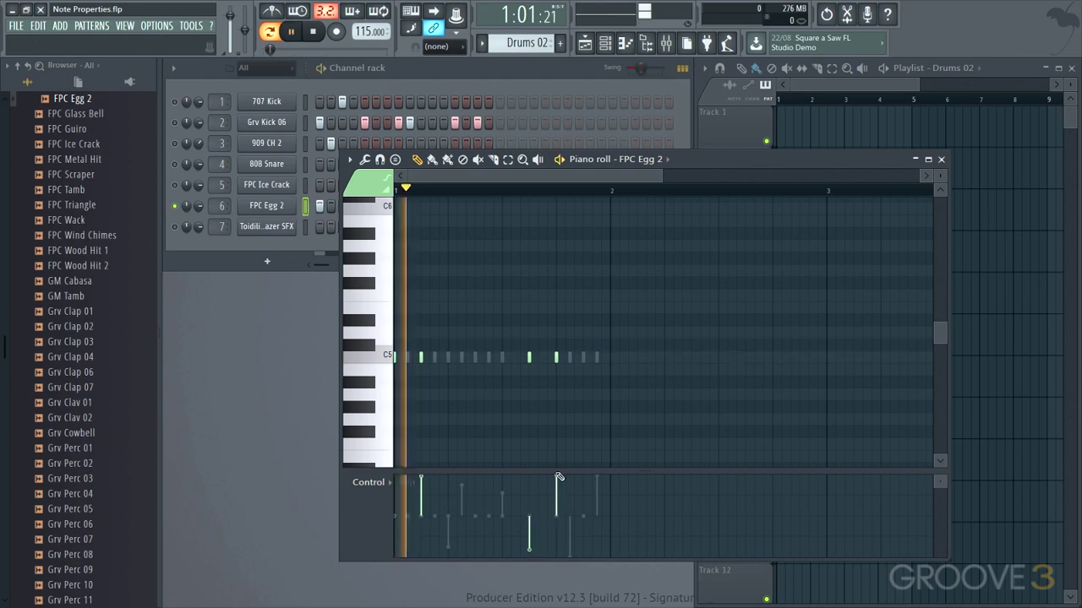
{"action": "key", "text": "space"}
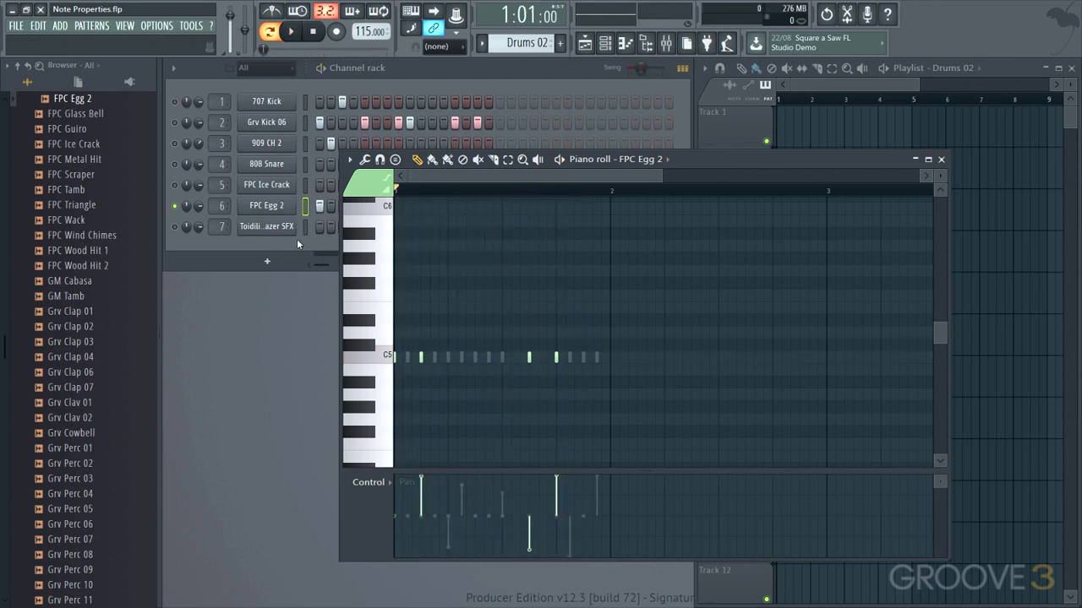
Step: Solo the Toidiling Lazer SFX channel and show its notes in the piano roll
{"action": "left_click", "coordinate": [175, 229]}
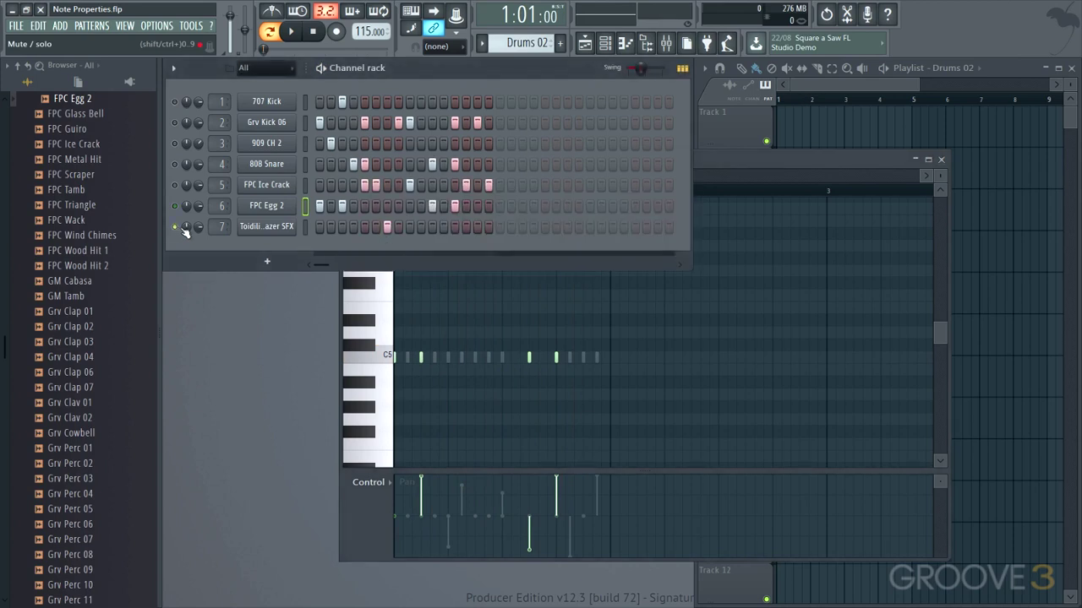
{"action": "left_click", "coordinate": [736, 174]}
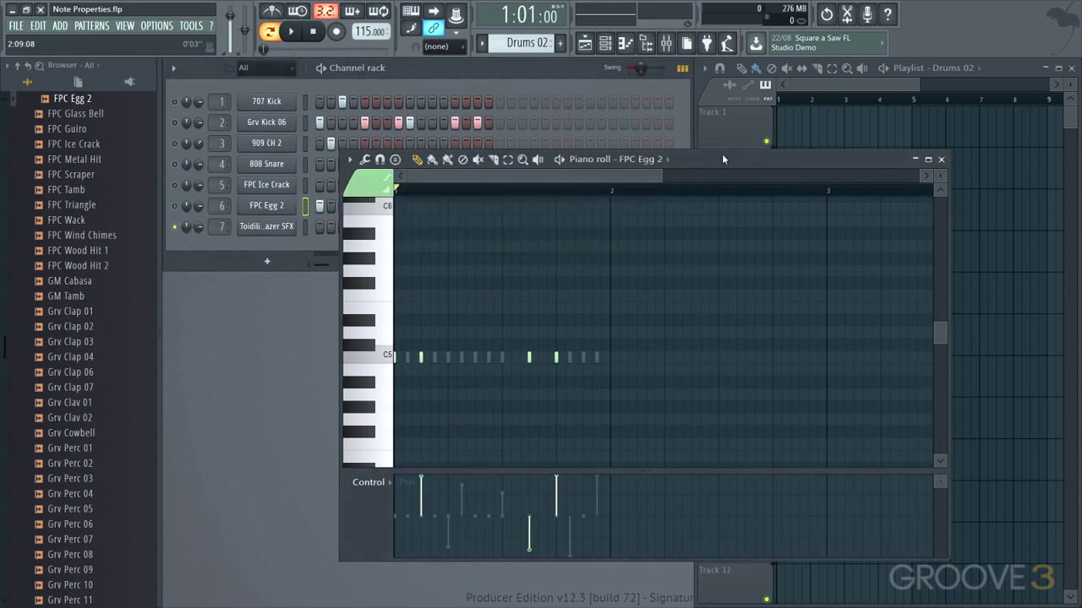
{"action": "left_click", "coordinate": [664, 159]}
{"action": "left_click", "coordinate": [643, 260]}
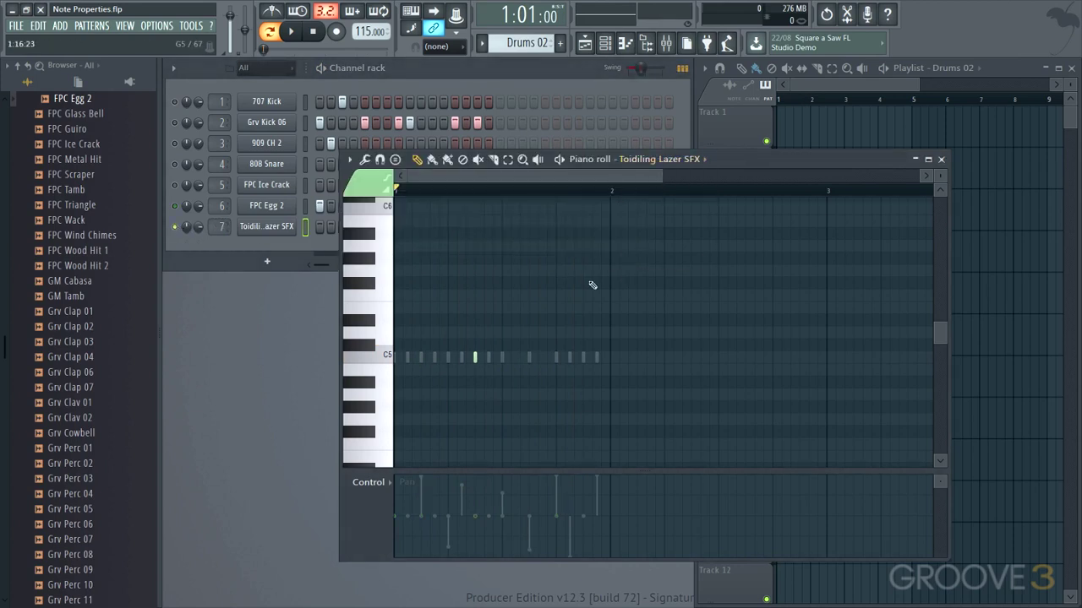
{"action": "key", "text": "space"}
{"action": "key", "text": "space"}
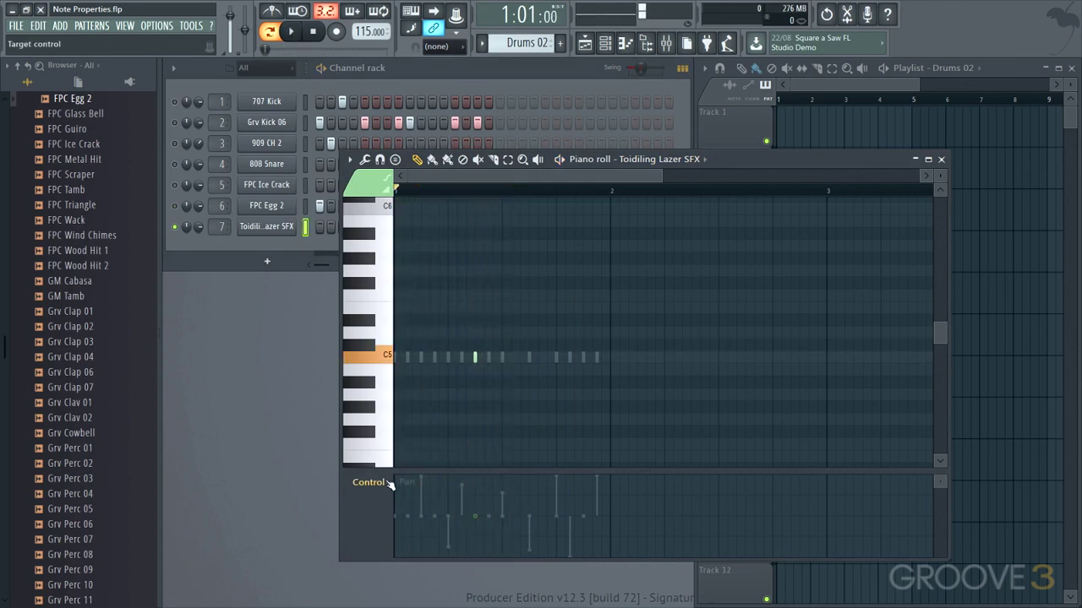
Step: Show fine pitch in the property lane and audition the notes
{"action": "left_click", "coordinate": [391, 488]}
{"action": "left_click", "coordinate": [398, 563]}
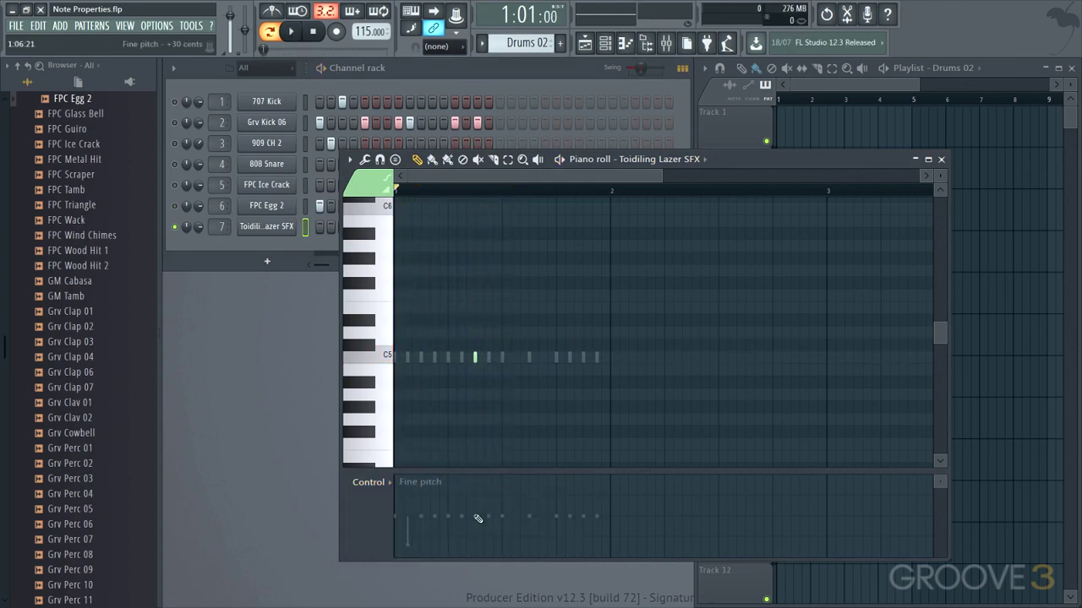
{"action": "key", "text": "space"}
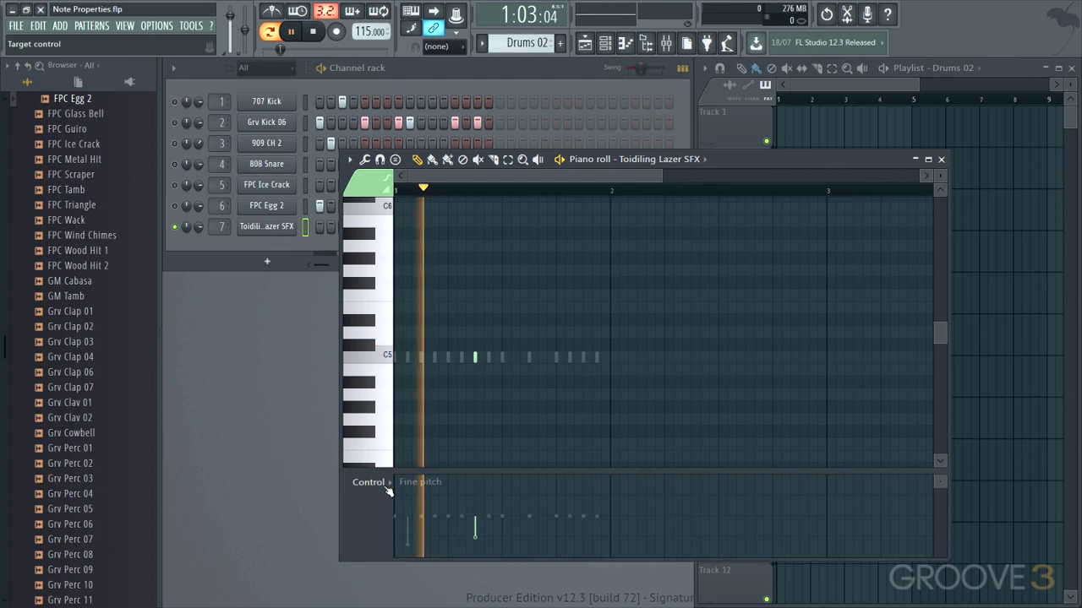
{"action": "key", "text": "space"}
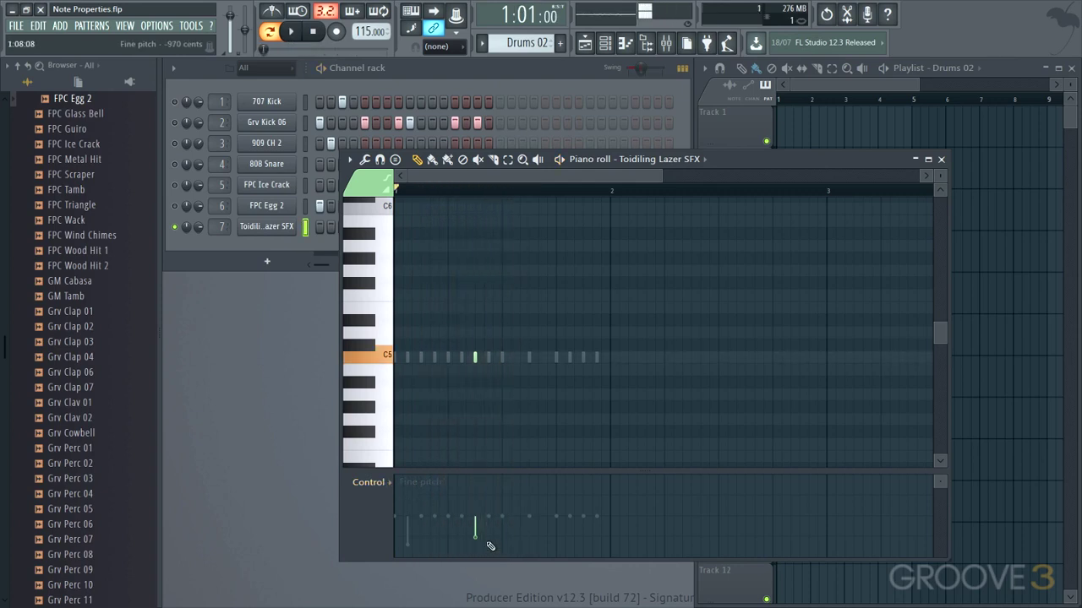
Step: Lower one note's filter cutoff to -53% and play back to hear it
{"action": "left_click", "coordinate": [380, 483]}
{"action": "left_click", "coordinate": [412, 545]}
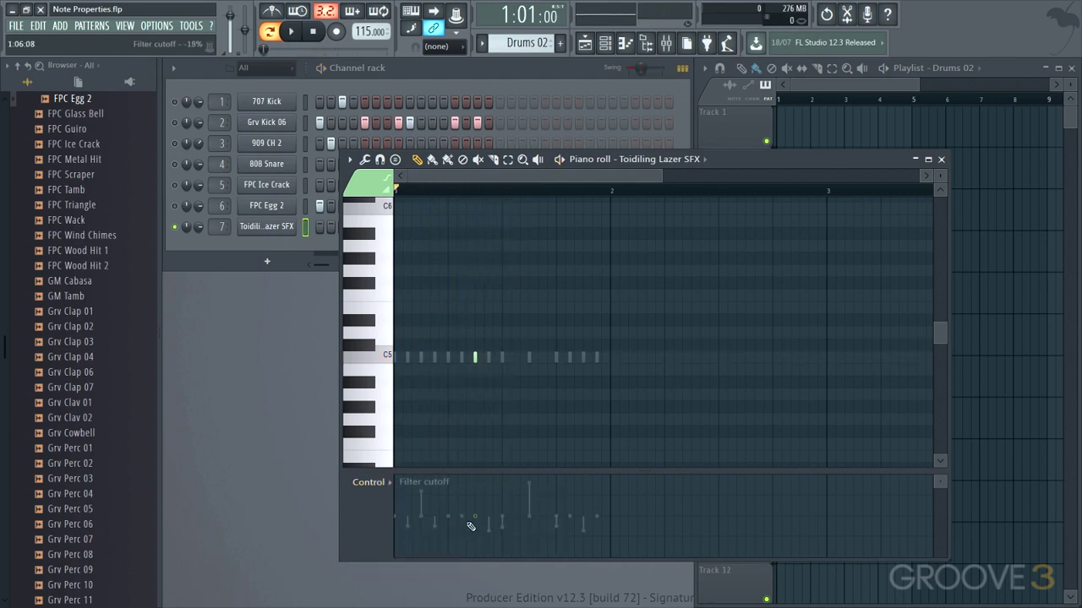
{"action": "left_click_drag", "start_coordinate": [479, 517], "coordinate": [478, 537]}
{"action": "key", "text": "space"}
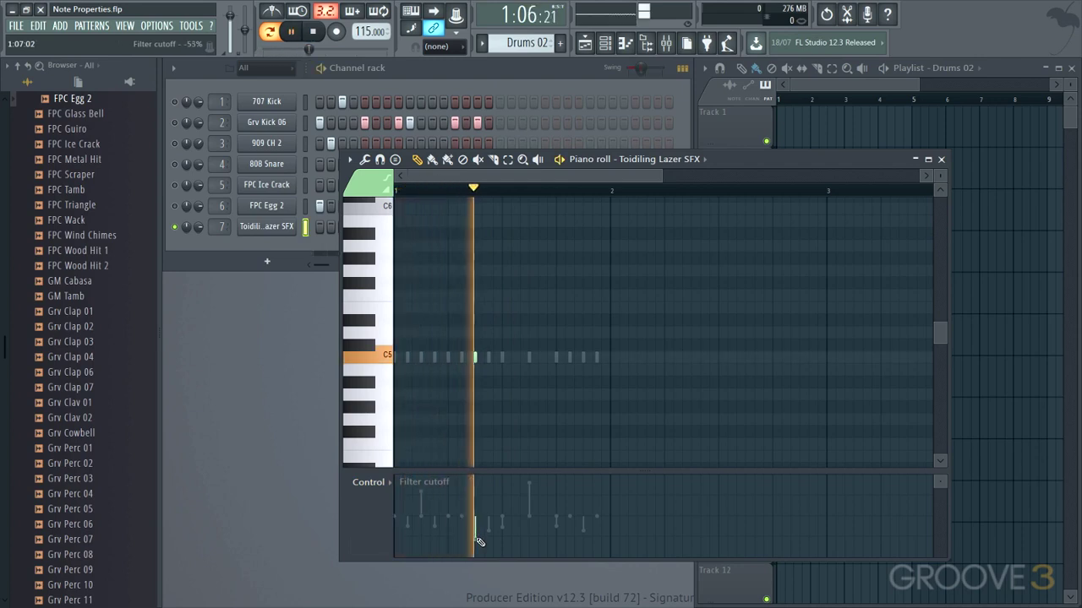
{"action": "key", "text": "space"}
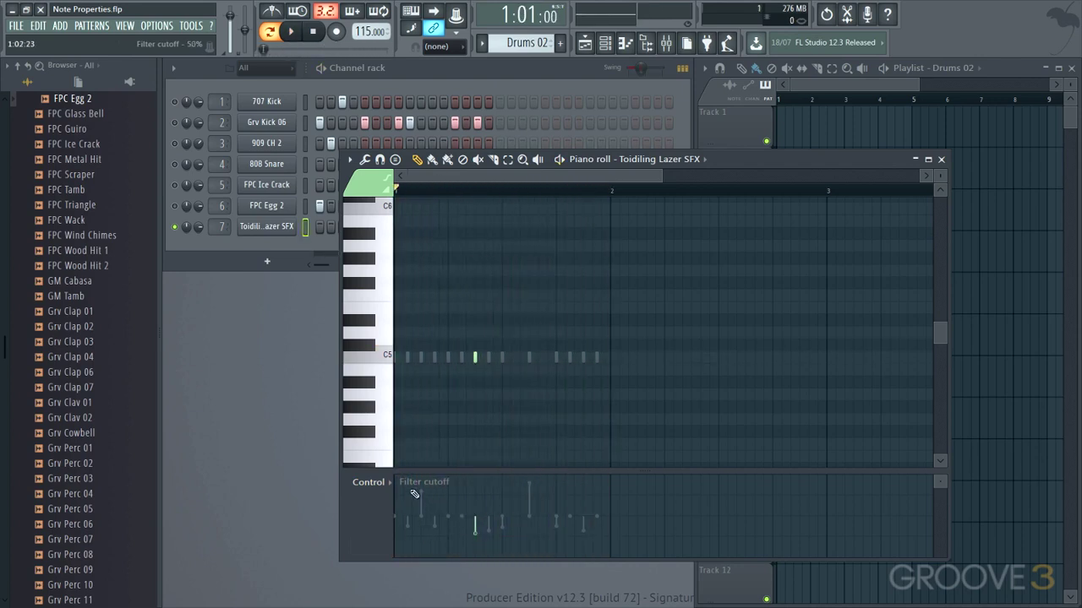
Step: Lower the same note's filter resonance to 40% while the pattern plays
{"action": "left_click", "coordinate": [370, 482]}
{"action": "left_click", "coordinate": [415, 558]}
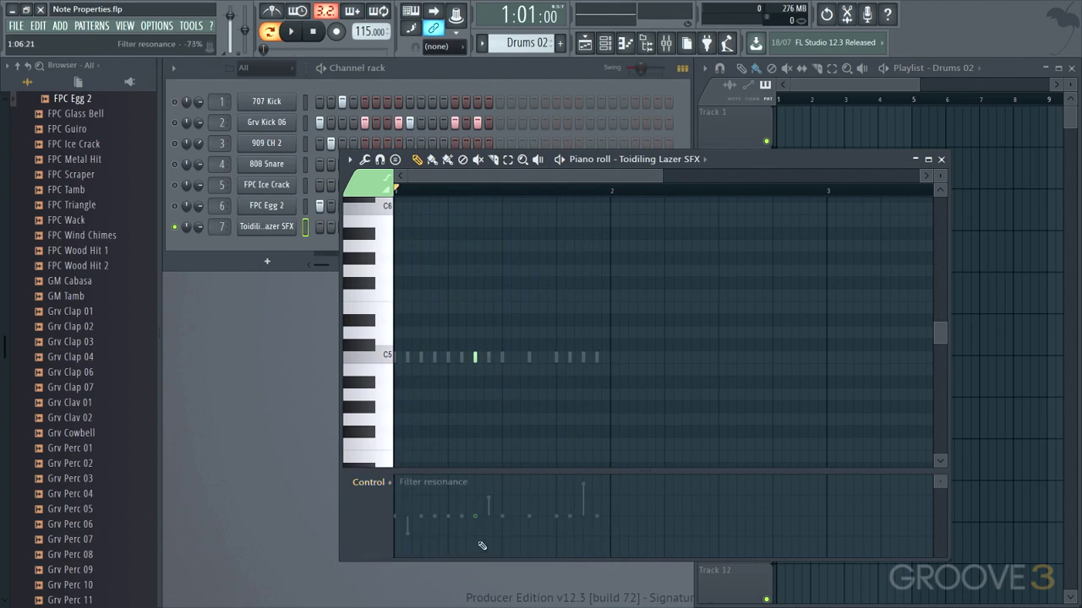
{"action": "key", "text": "space"}
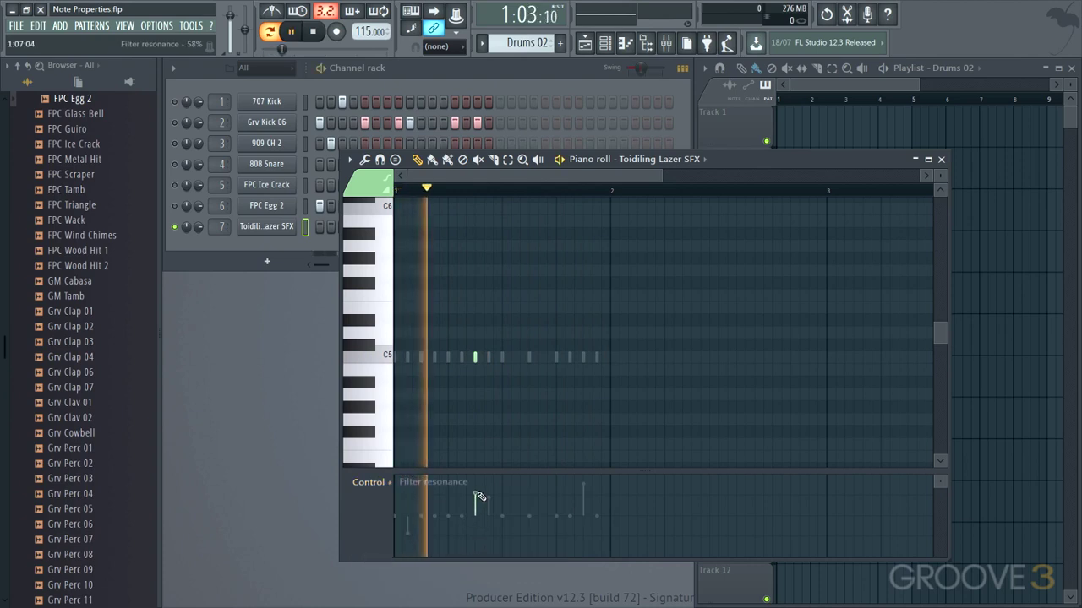
{"action": "left_click_drag", "start_coordinate": [478, 499], "coordinate": [479, 505]}
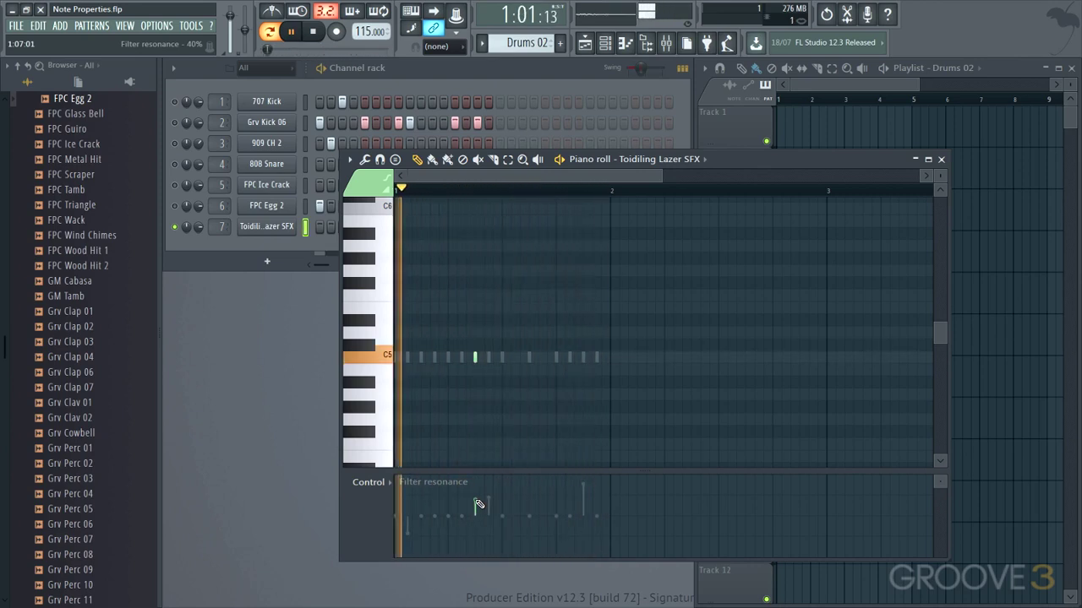
{"action": "key", "text": "space"}
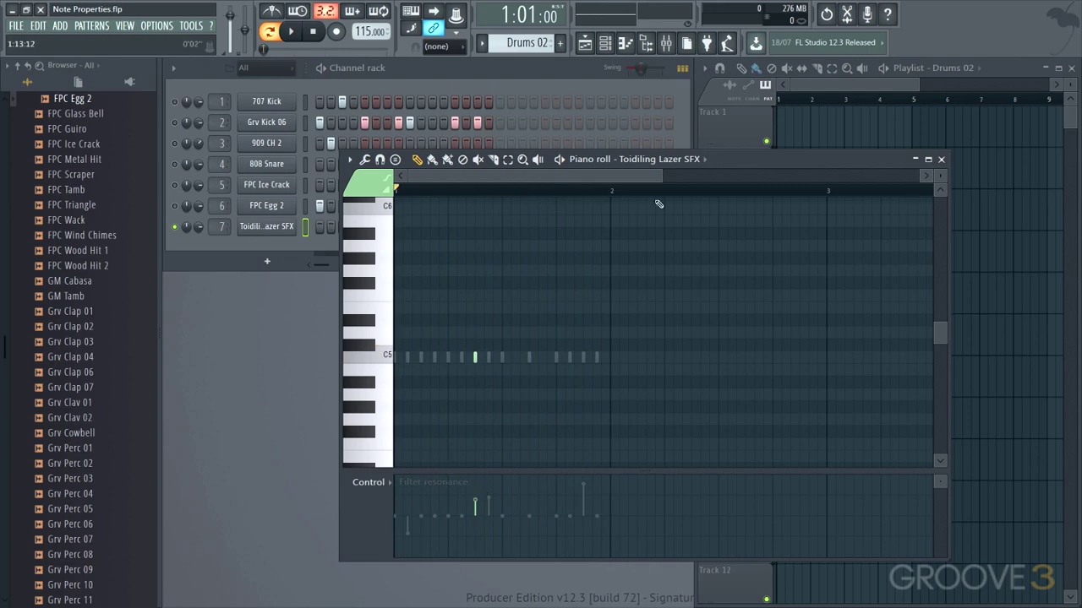
Step: Close the piano roll, turn Toidiling Lazer SFX volume down to 52%, and audition the pattern
{"action": "left_click", "coordinate": [940, 159]}
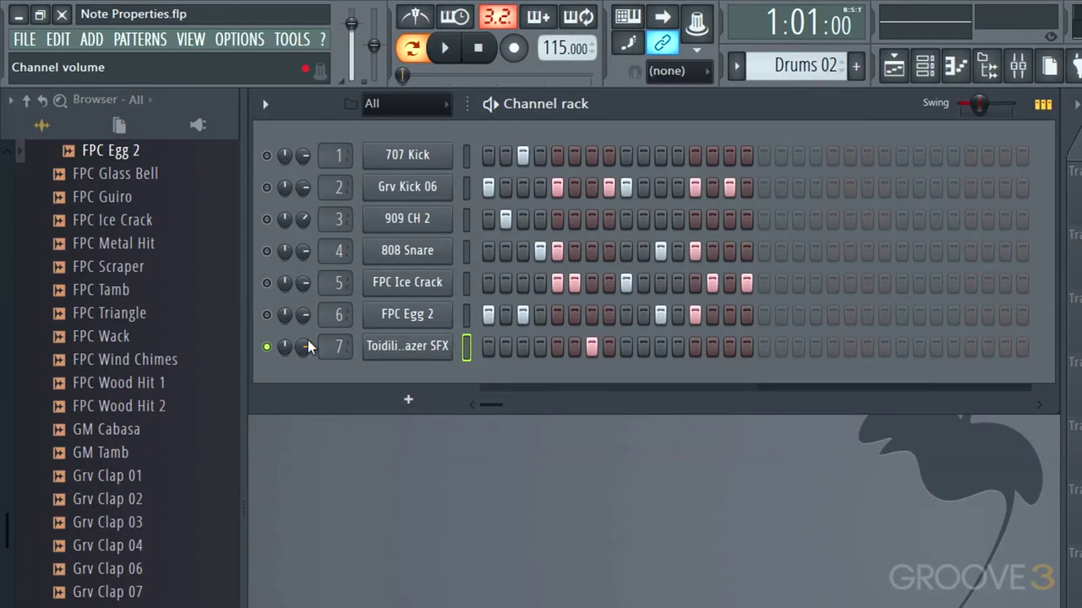
{"action": "left_click_drag", "start_coordinate": [303, 346], "coordinate": [302, 362]}
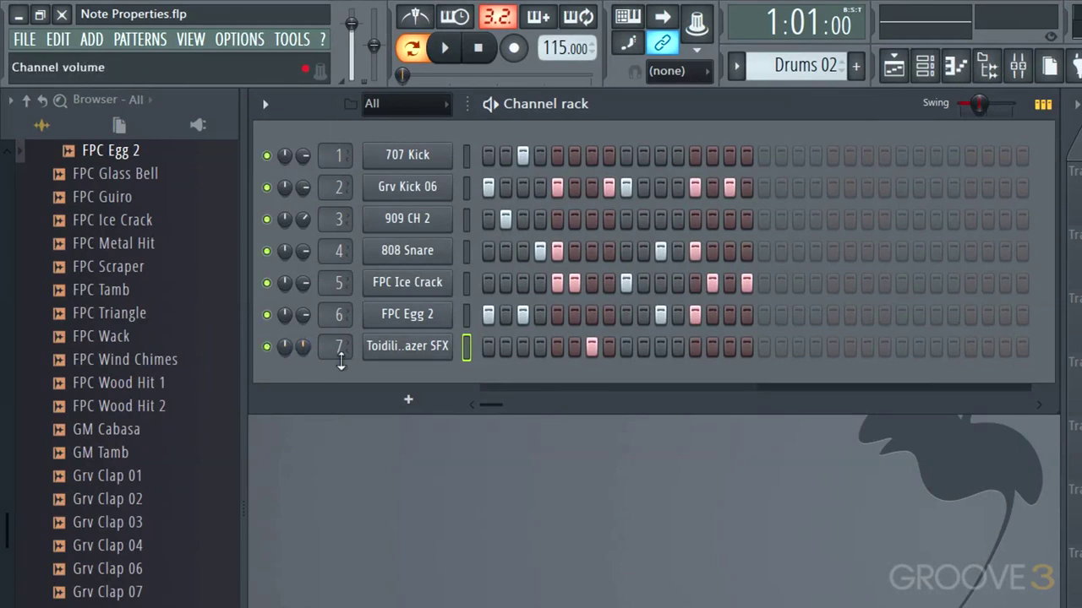
{"action": "key", "text": "space"}
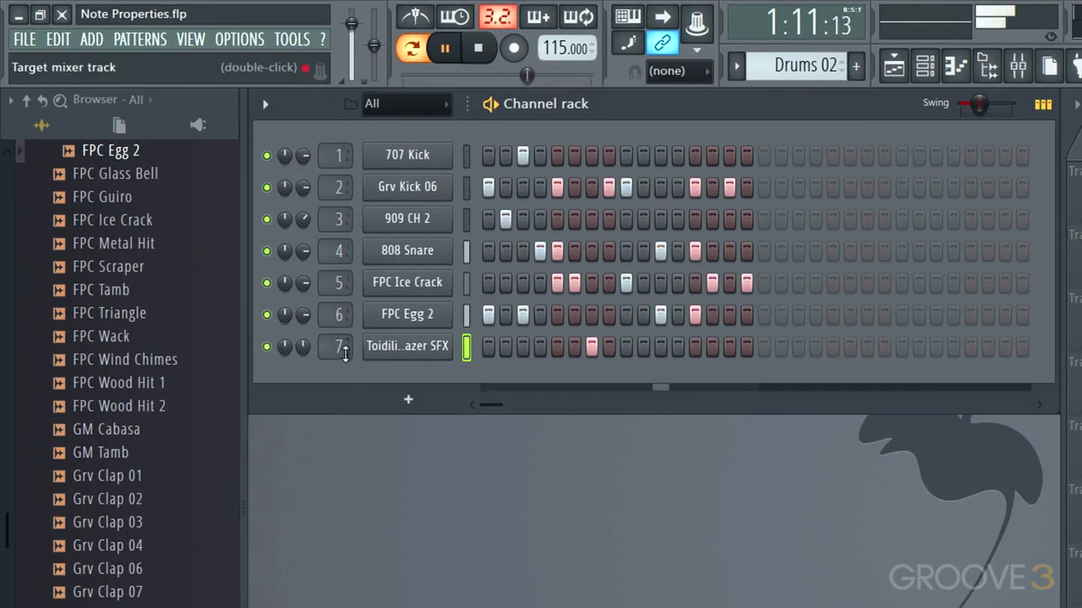
{"action": "key", "text": "space"}
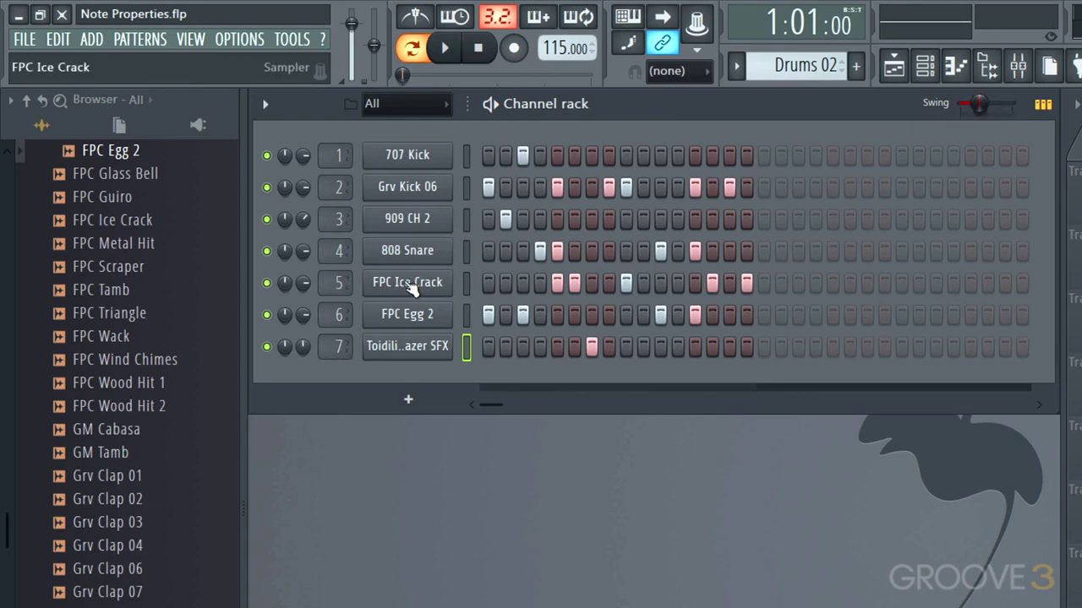
{"action": "right_click", "coordinate": [411, 288]}
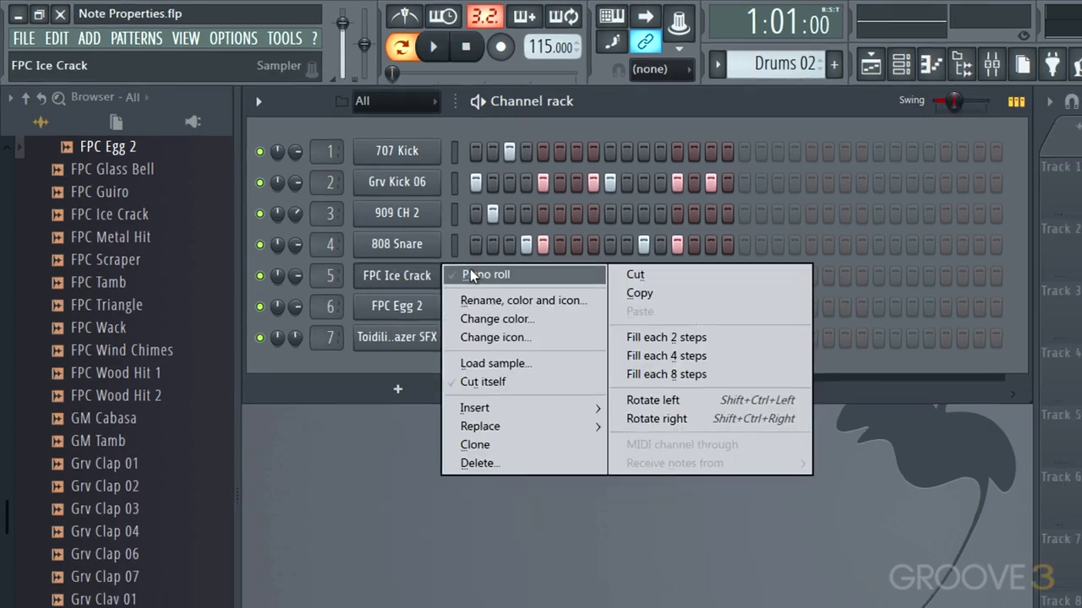
Step: Open FPC Ice Crack in the piano roll and lower four notes' velocities to varied heights
{"action": "left_click", "coordinate": [497, 282]}
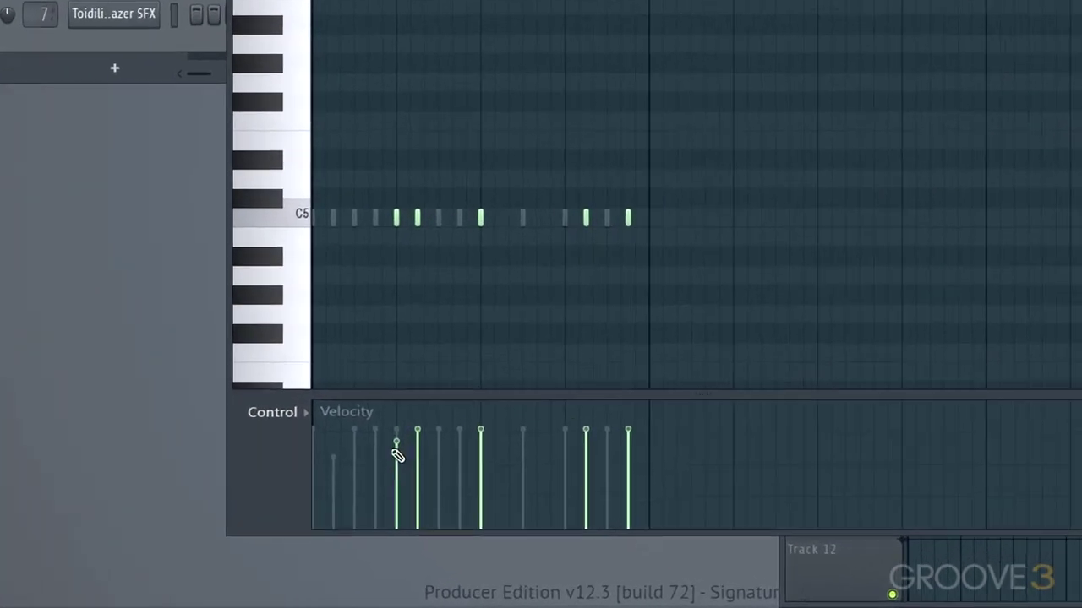
{"action": "left_click_drag", "start_coordinate": [439, 501], "coordinate": [439, 515]}
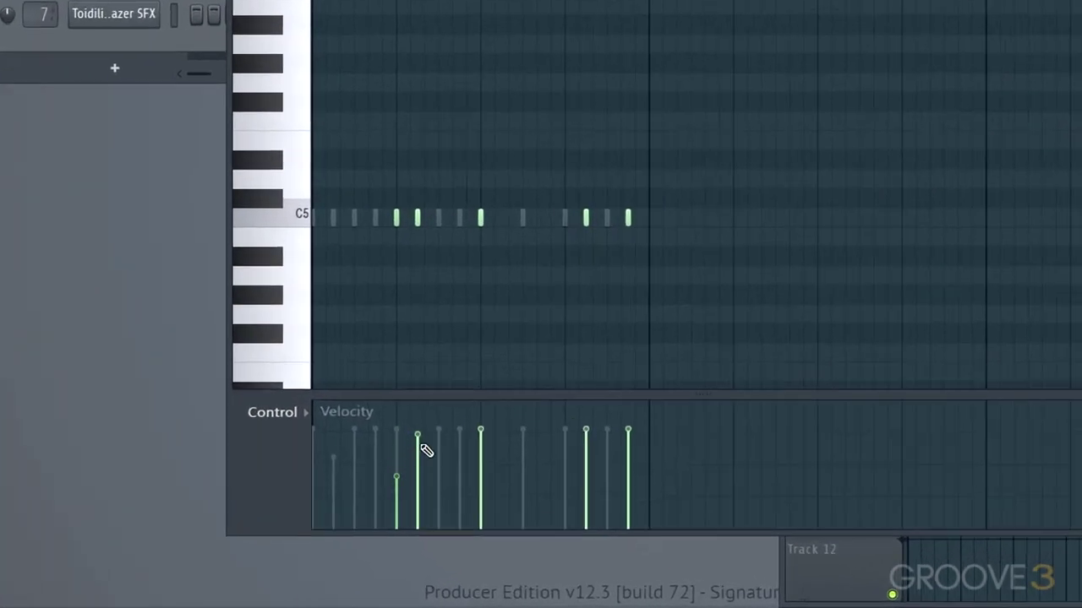
{"action": "left_click", "coordinate": [422, 448]}
{"action": "left_click_drag", "start_coordinate": [478, 454], "coordinate": [480, 467]}
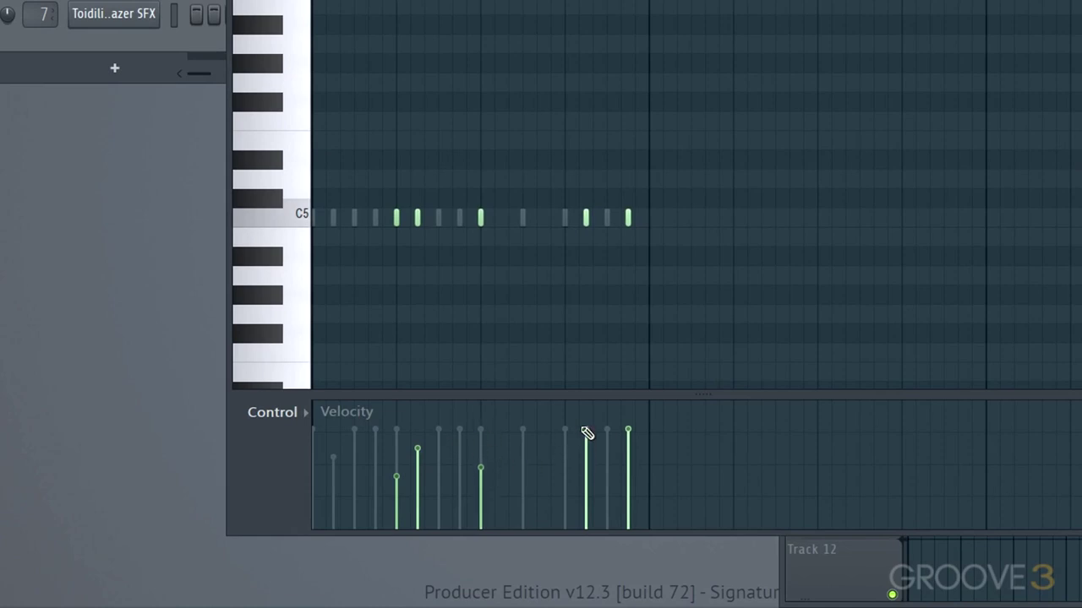
{"action": "left_click_drag", "start_coordinate": [587, 432], "coordinate": [642, 486]}
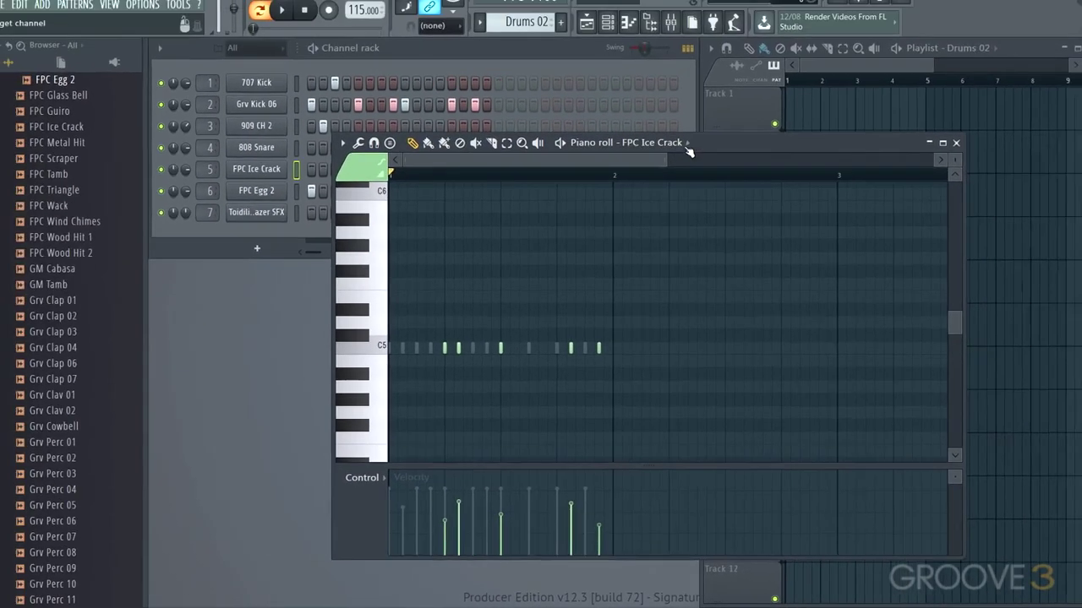
Step: Switch the piano roll to FPC Egg 2, show note velocity, and play the pattern
{"action": "left_click", "coordinate": [688, 145]}
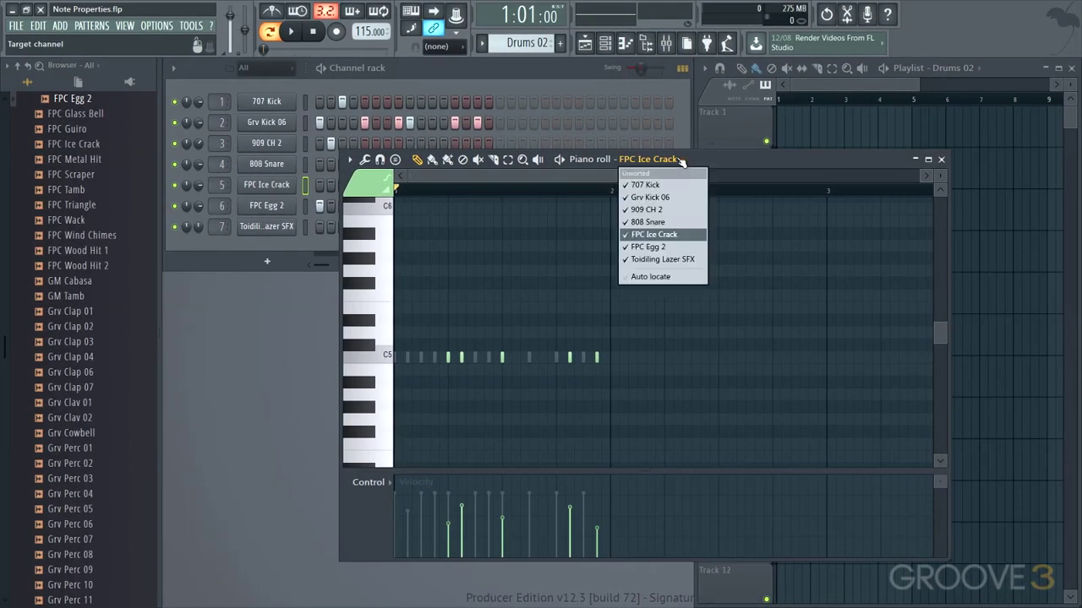
{"action": "left_click", "coordinate": [641, 233]}
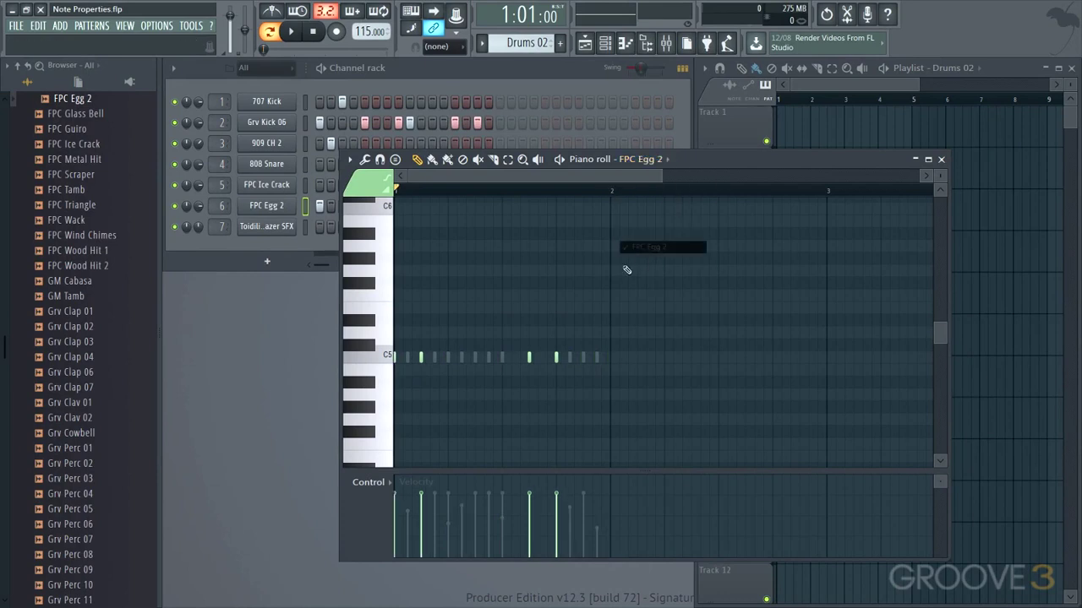
{"action": "left_click", "coordinate": [392, 484]}
{"action": "left_click", "coordinate": [388, 520]}
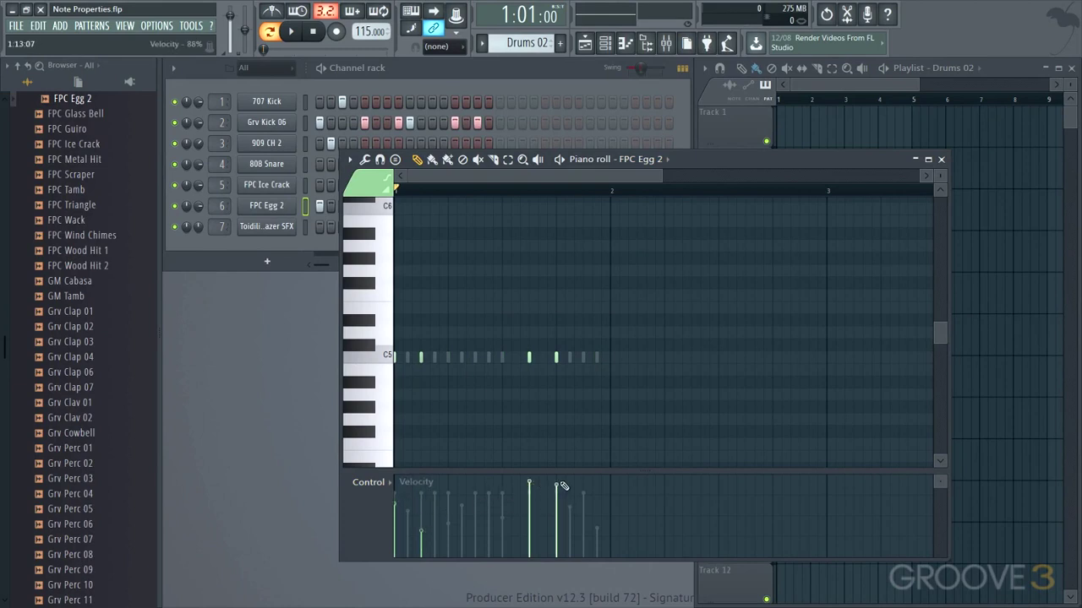
{"action": "key", "text": "space"}
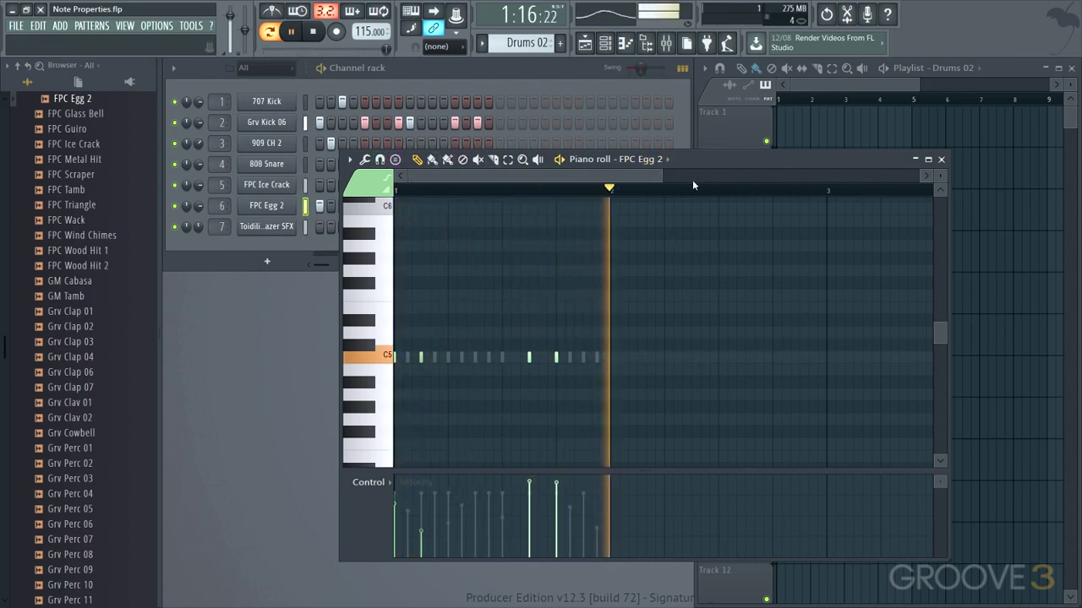
Step: Close the piano roll, turn 808 Snare volume down to 68%, and stop playback
{"action": "left_click", "coordinate": [941, 159]}
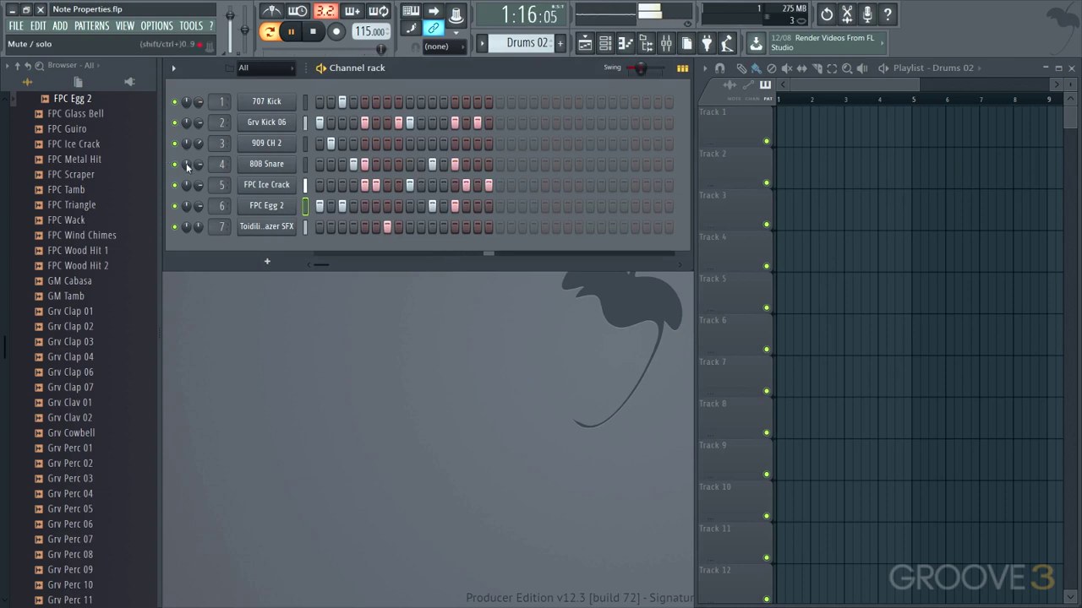
{"action": "left_click_drag", "start_coordinate": [201, 159], "coordinate": [201, 168]}
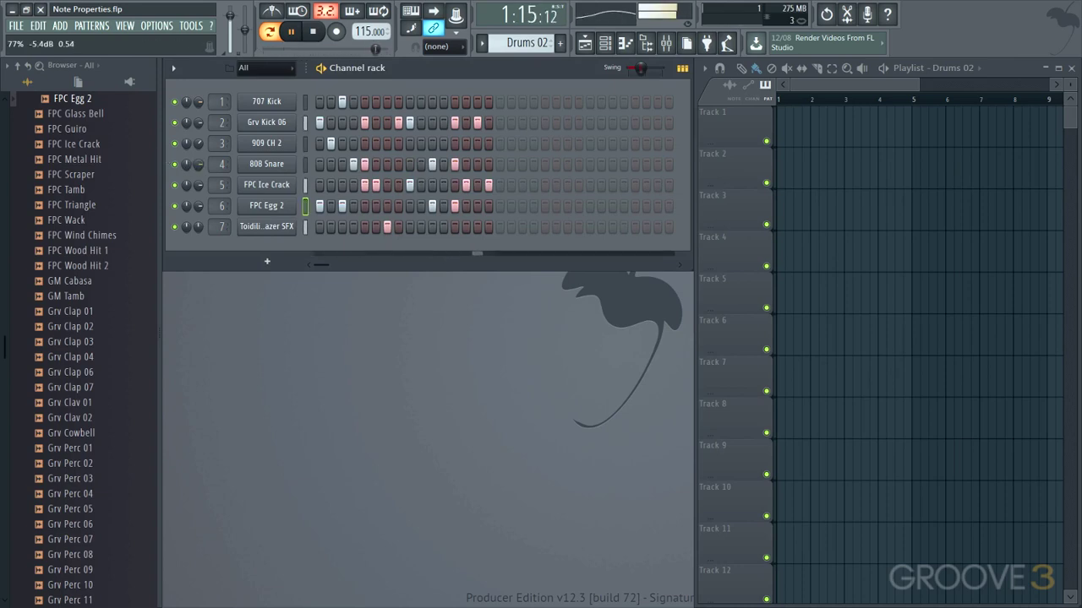
{"action": "key", "text": "space"}
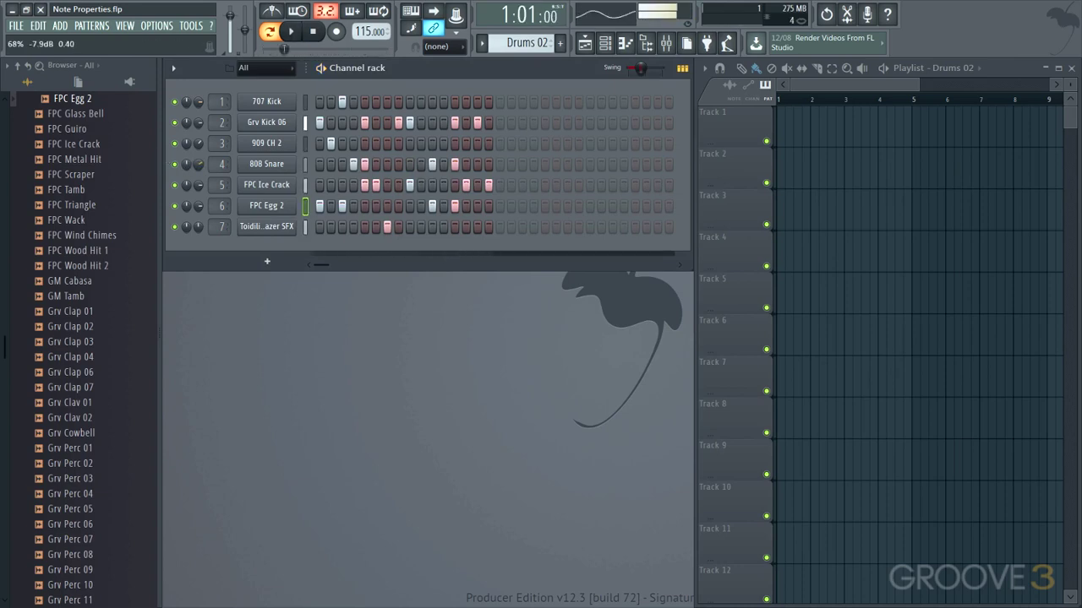